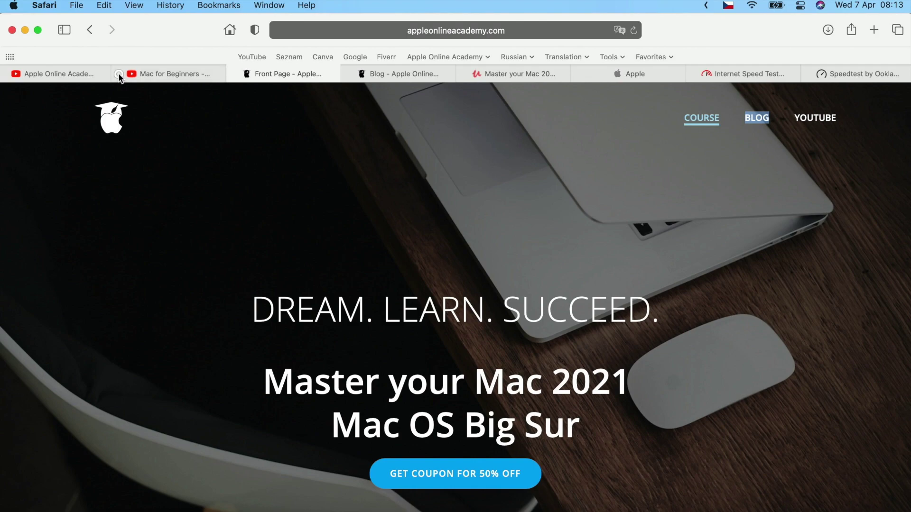
# Close the Mac for Beginners, Apple Online Academy Blog and Fast.com Internet Speed Test tabs
pyautogui.click(119, 74)
pyautogui.click(233, 74)
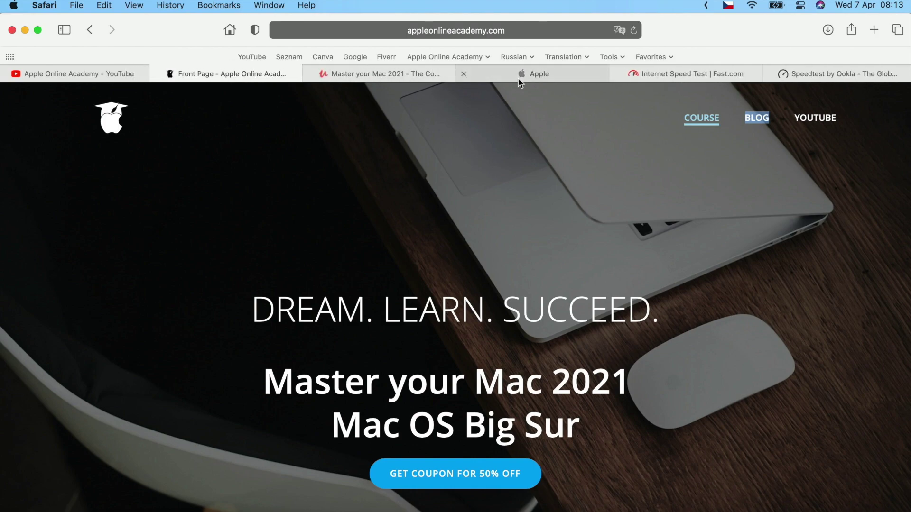
pyautogui.click(616, 74)
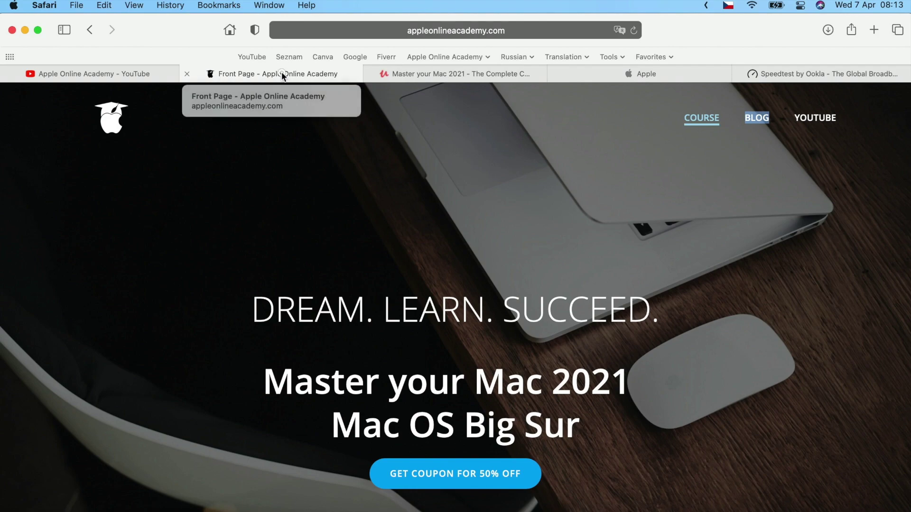
# Pin the Apple Online Academy front page tab and the Apple Online Academy YouTube tab
pyautogui.moveTo(281, 73); pyautogui.dragTo(43, 78)
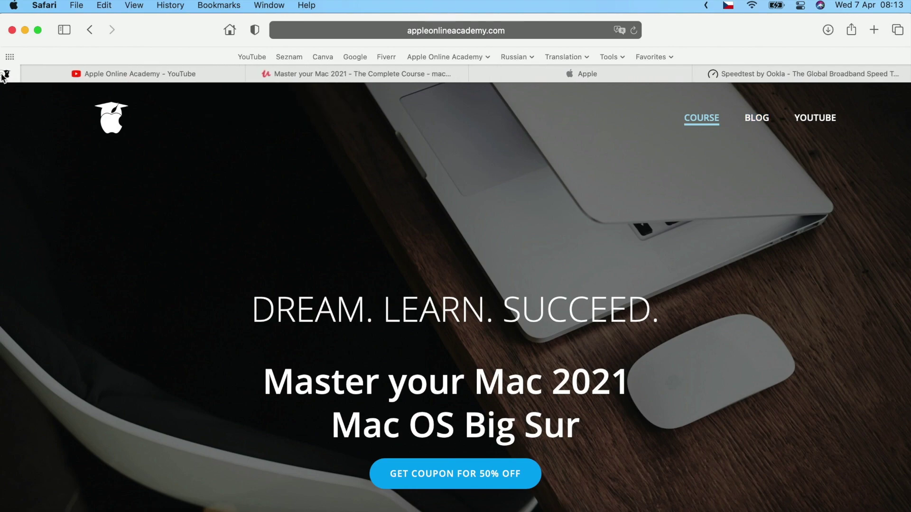
pyautogui.click(107, 74)
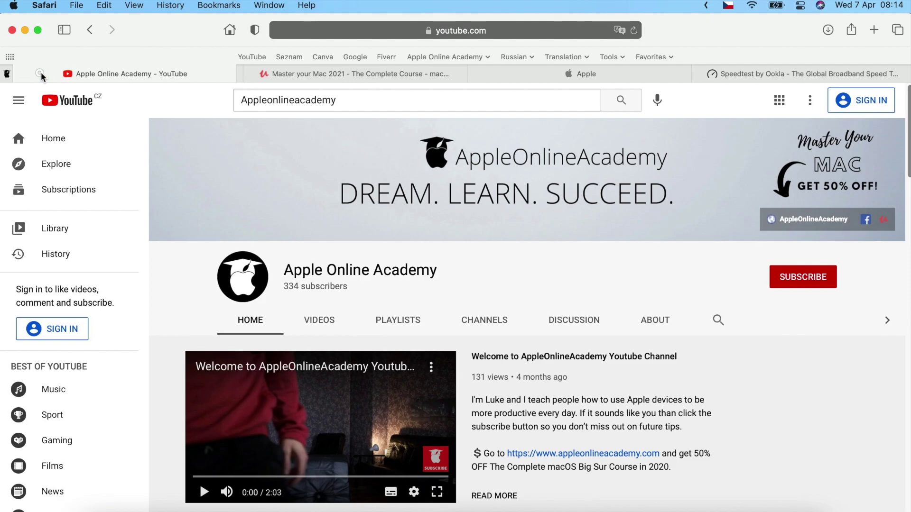
pyautogui.moveTo(41, 72); pyautogui.dragTo(39, 72)
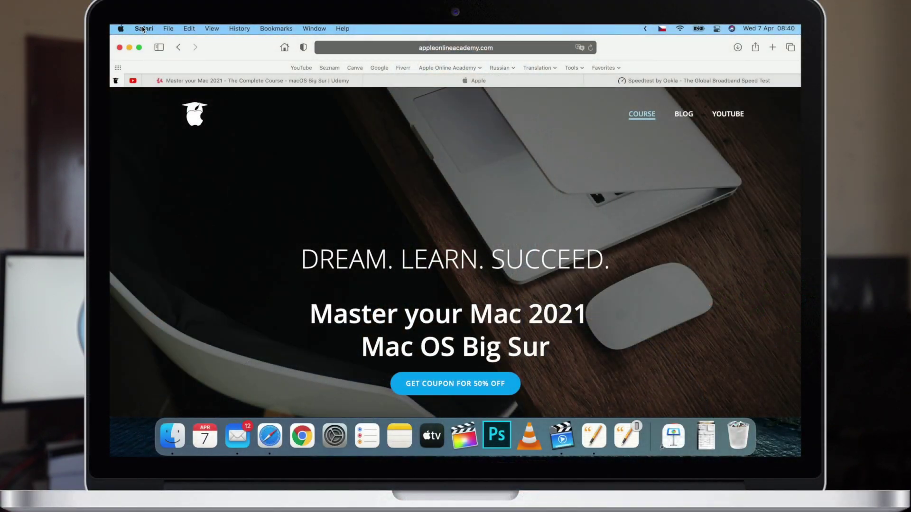
# Remove the stored website data of aliexpress.com in Safari's Privacy preferences and close the preferences
pyautogui.click(143, 28)
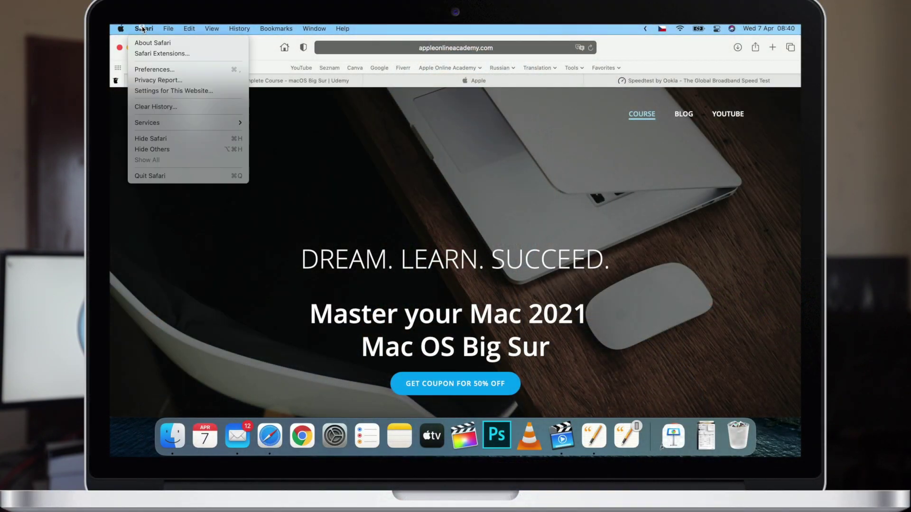
pyautogui.click(214, 70)
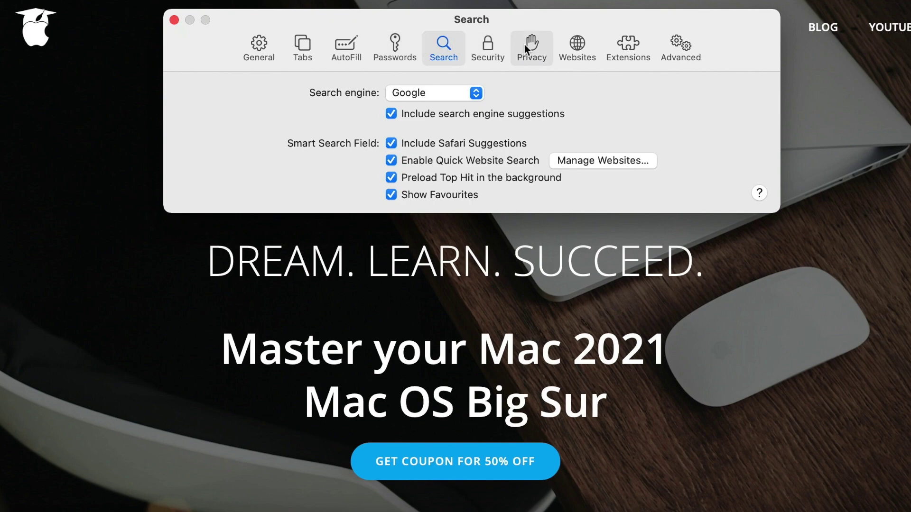
pyautogui.click(531, 46)
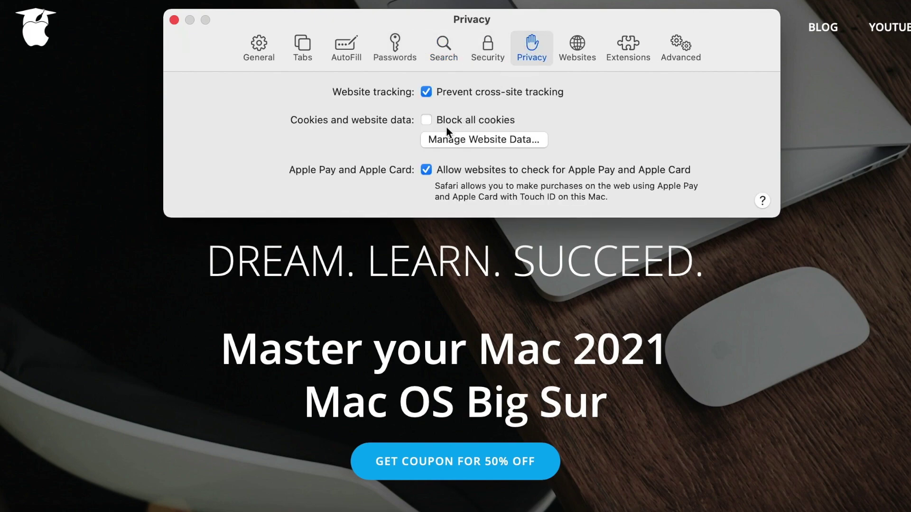
pyautogui.click(524, 139)
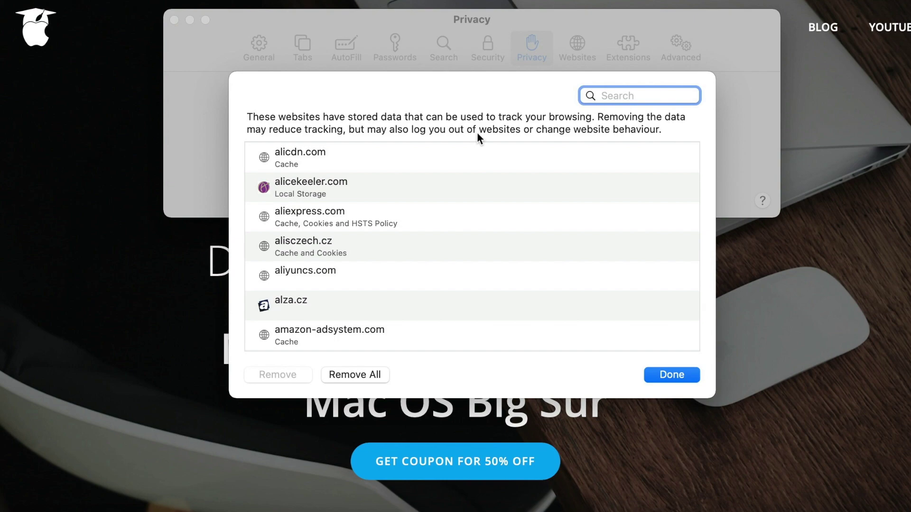
pyautogui.click(363, 213)
pyautogui.click(270, 375)
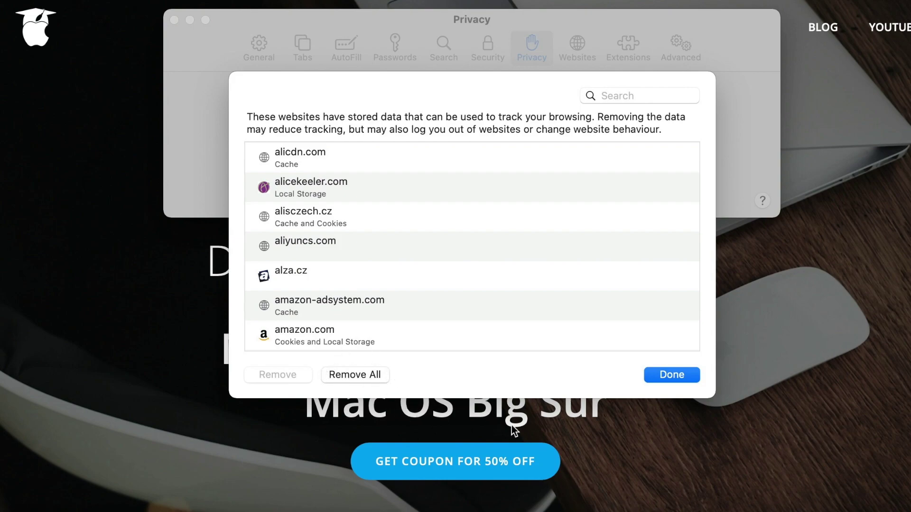
pyautogui.click(663, 376)
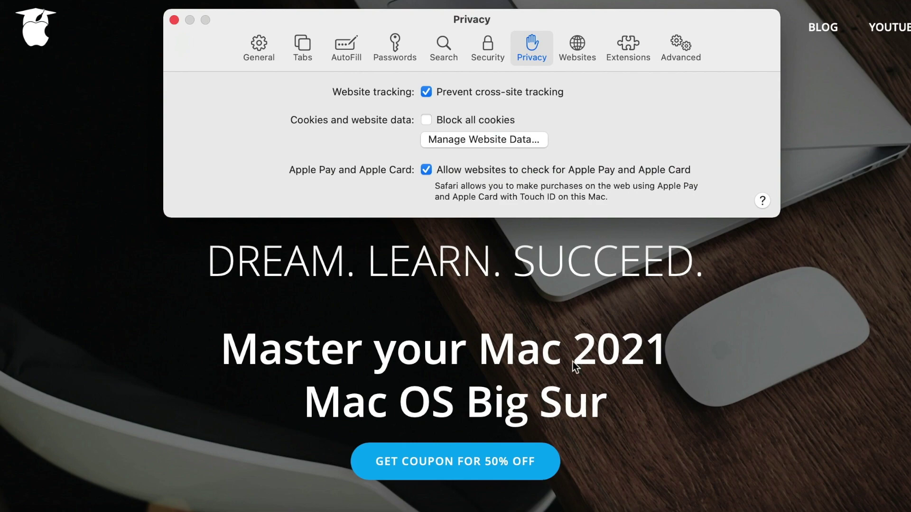
pyautogui.click(174, 19)
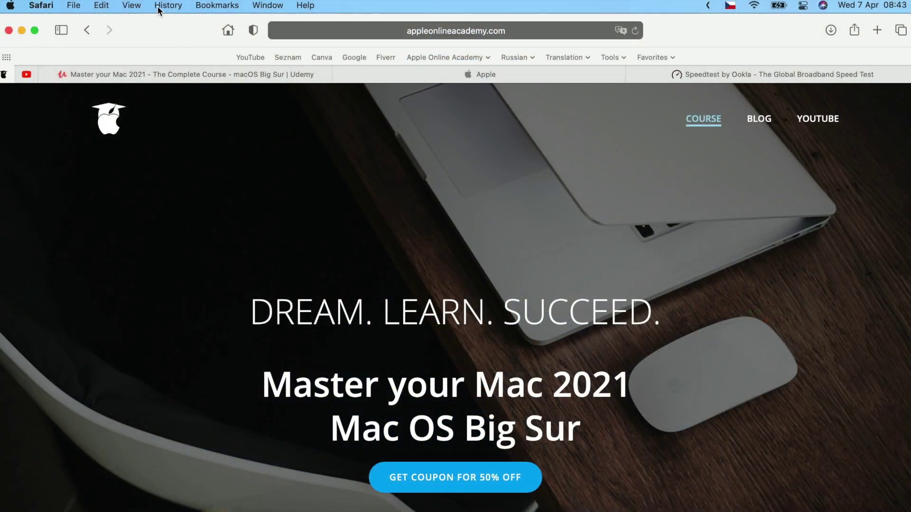
# Clear the browsing history for the last hour
pyautogui.click(166, 5)
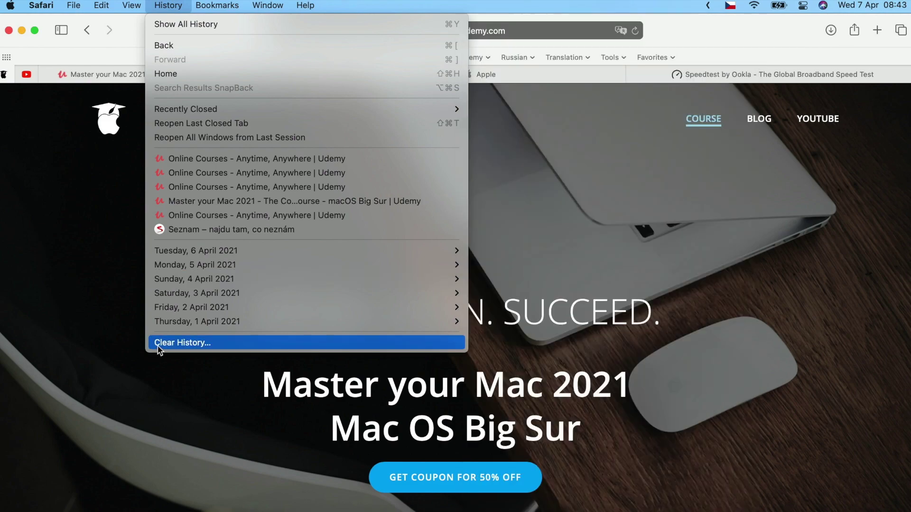
pyautogui.click(276, 343)
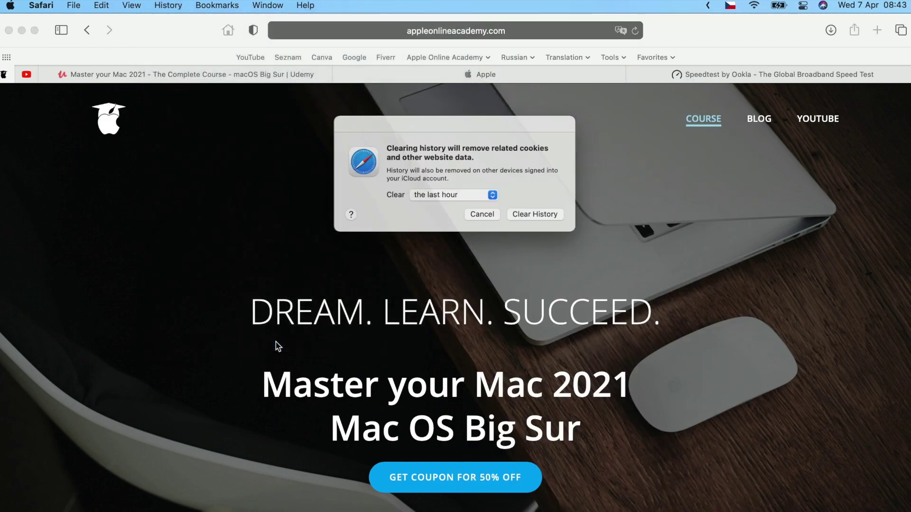
pyautogui.click(496, 198)
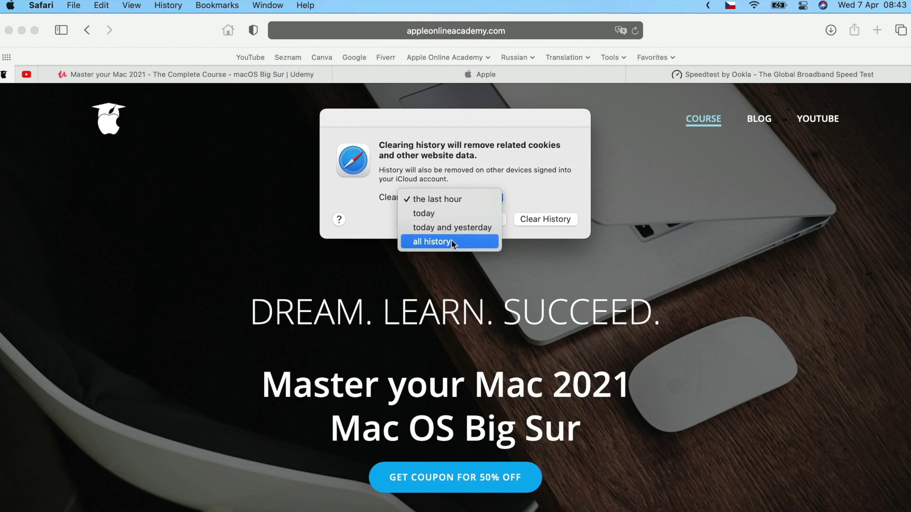
pyautogui.click(538, 183)
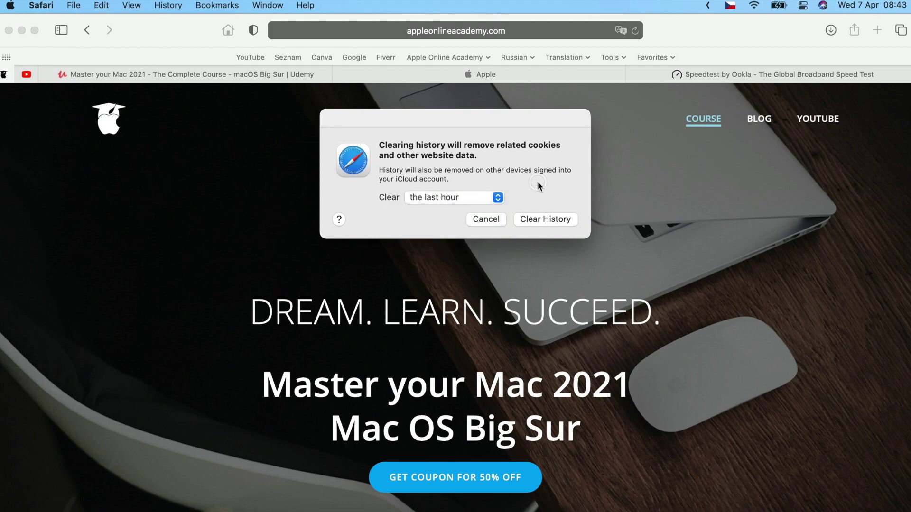
pyautogui.click(556, 219)
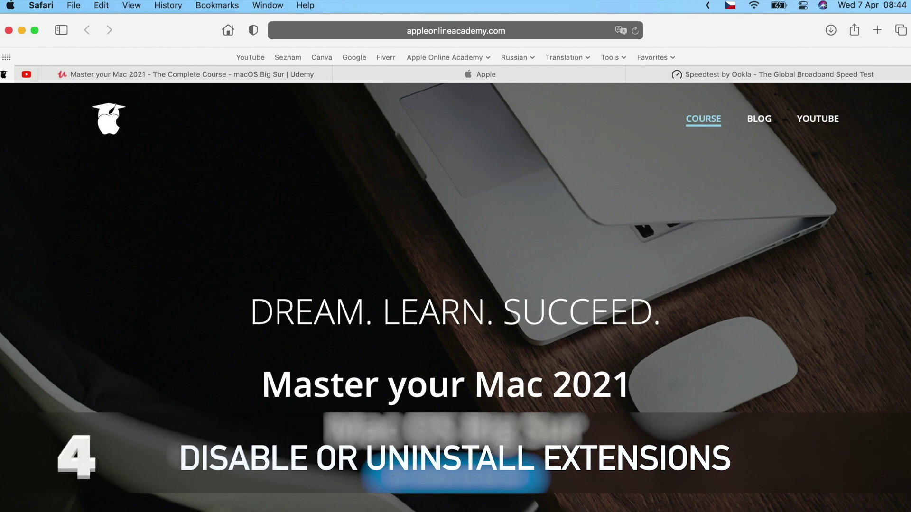
# Check the installed Safari extensions in the preferences, and close the preferences window
pyautogui.click(41, 6)
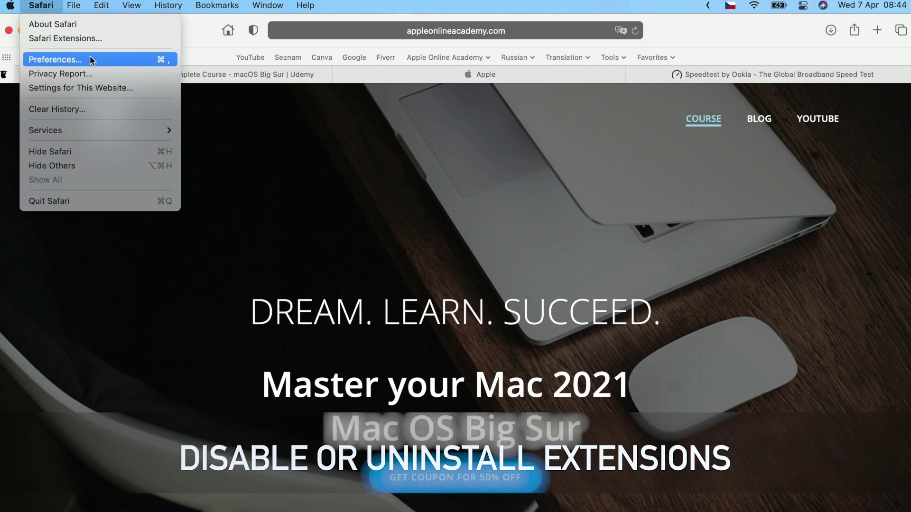
pyautogui.click(126, 60)
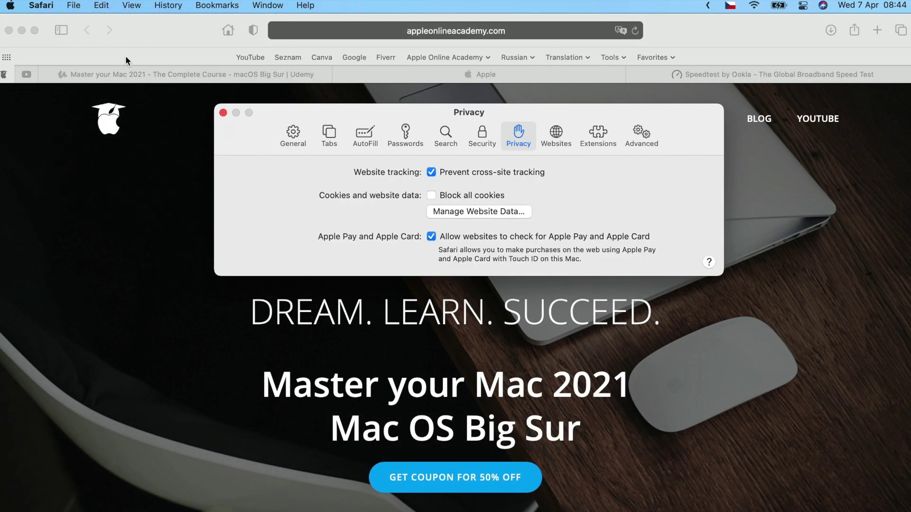
pyautogui.click(592, 131)
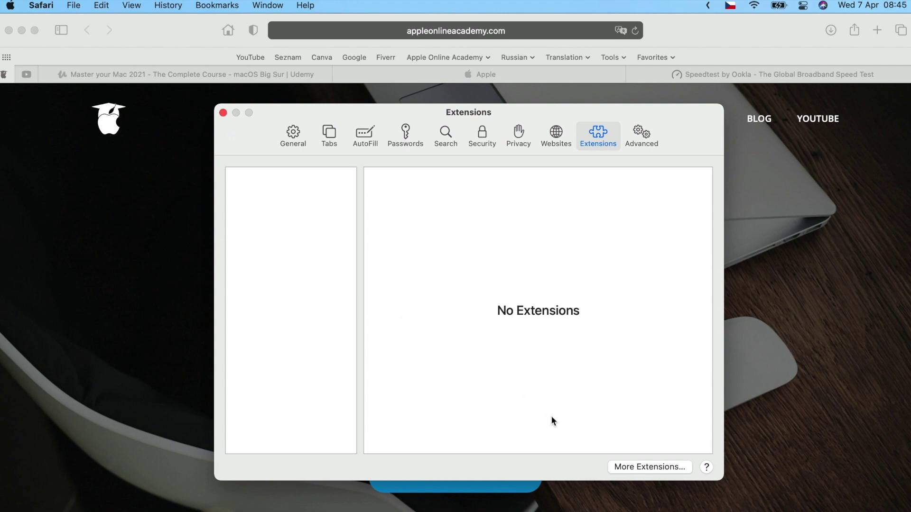
pyautogui.click(223, 112)
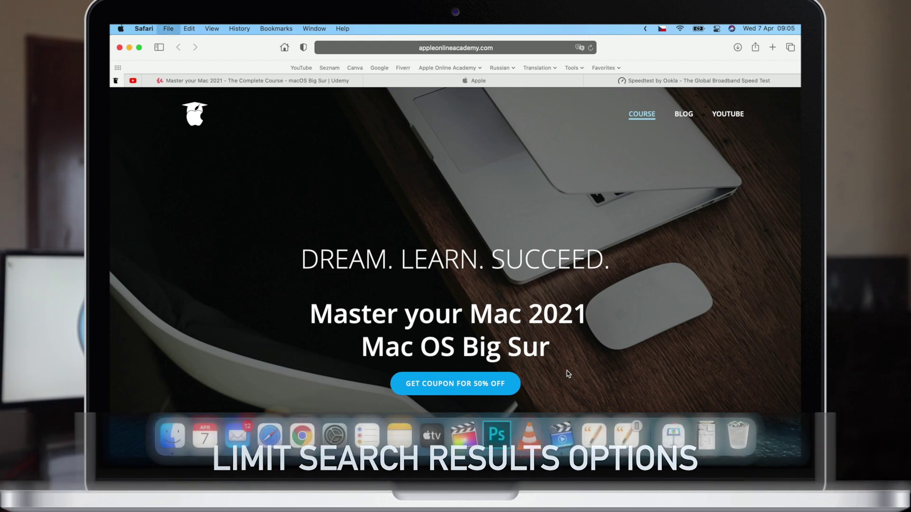
# Enter "apple" in the address field of a new tab and look through the suggestion list without opening a result
pyautogui.press('super+t')
pyautogui.write('apple')
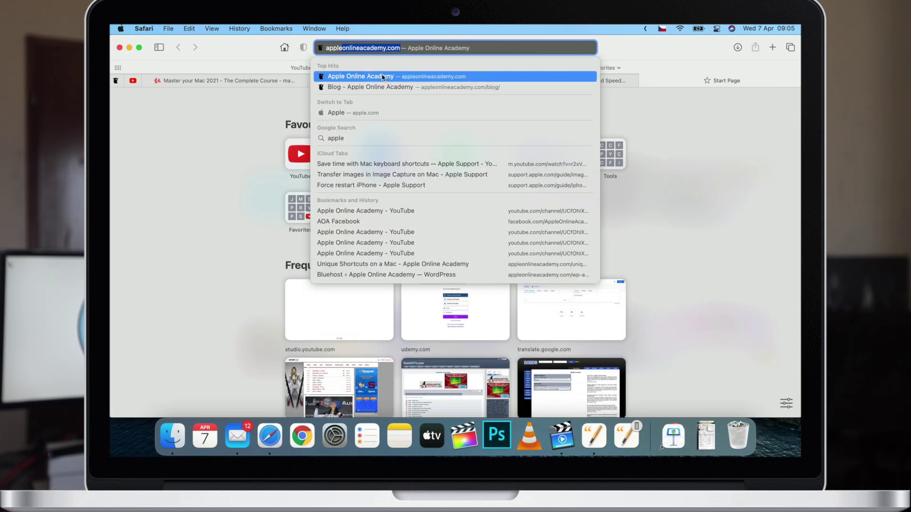
pyautogui.press('Down')
pyautogui.press('Down')
pyautogui.press('Down')
pyautogui.press('Down')
pyautogui.press('Down')
pyautogui.press('Down')
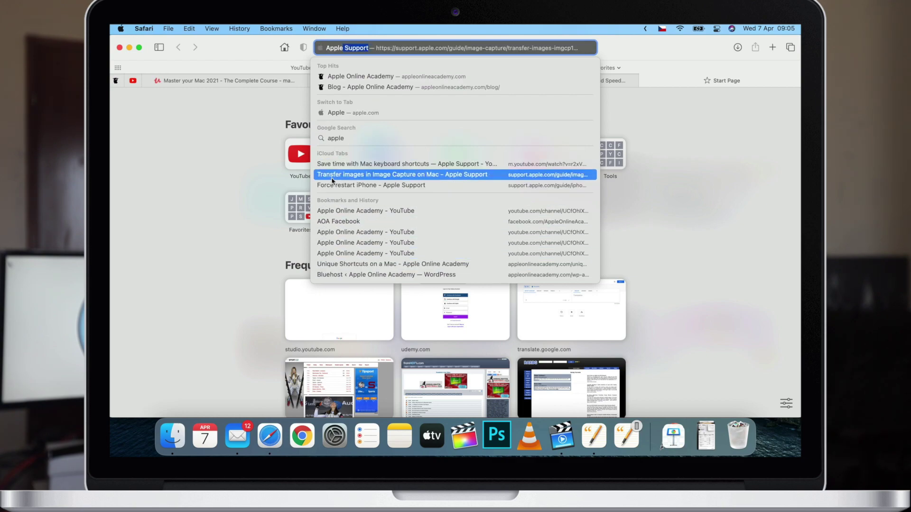
pyautogui.click(220, 134)
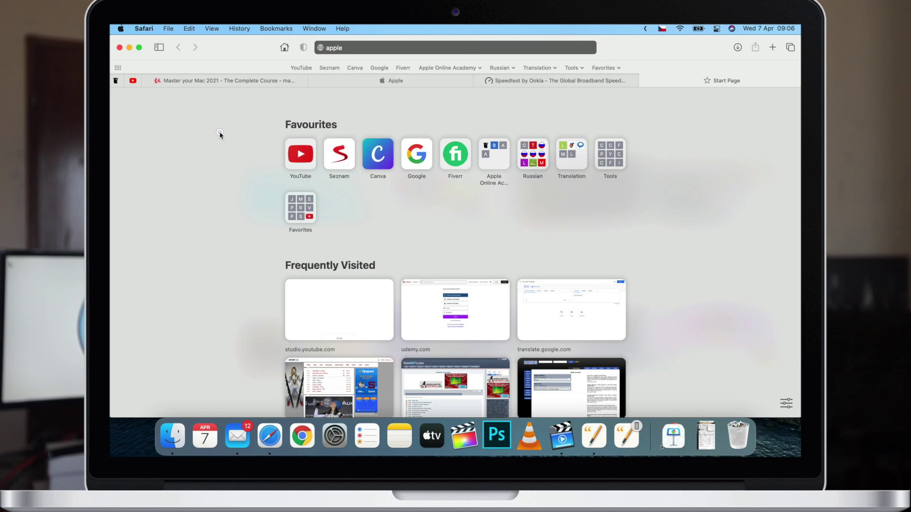
# Turn off search engine suggestions, Quick Website Search, Preload Top Hit in the background and Show Favourites in Safari's Search preferences
pyautogui.click(144, 28)
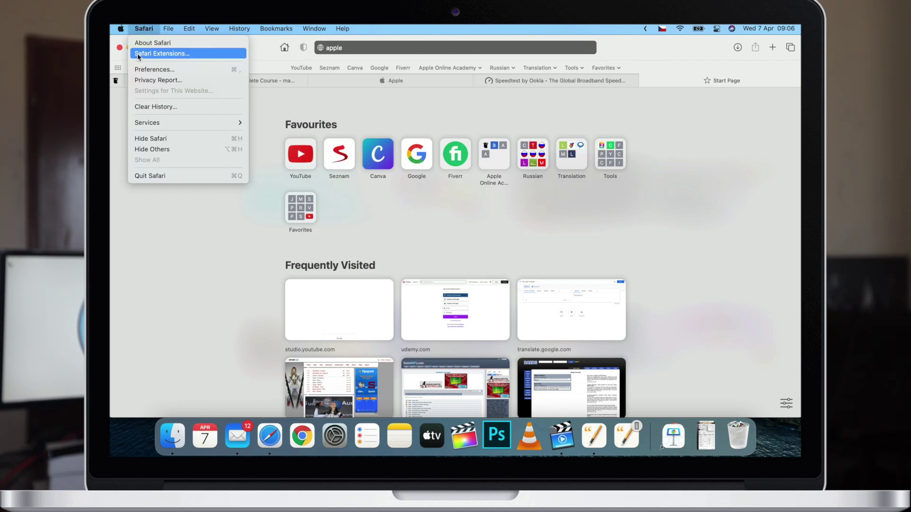
pyautogui.click(175, 72)
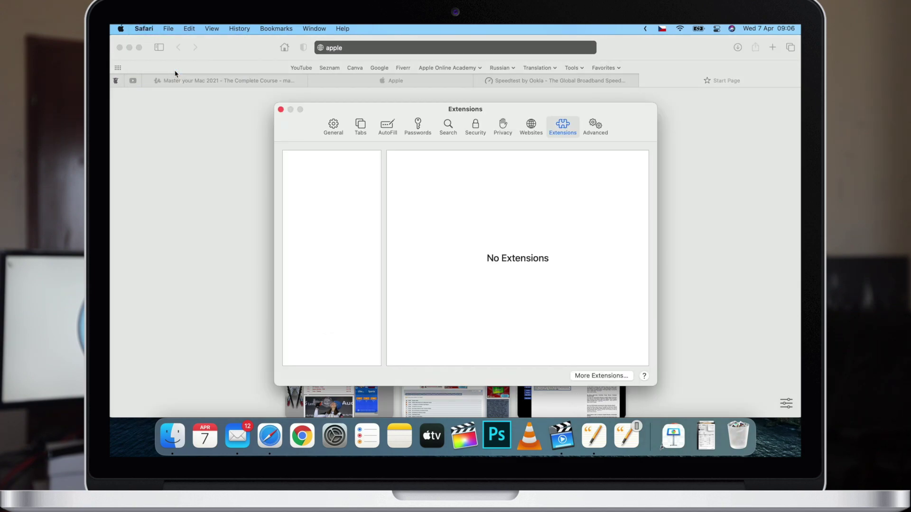
pyautogui.click(444, 130)
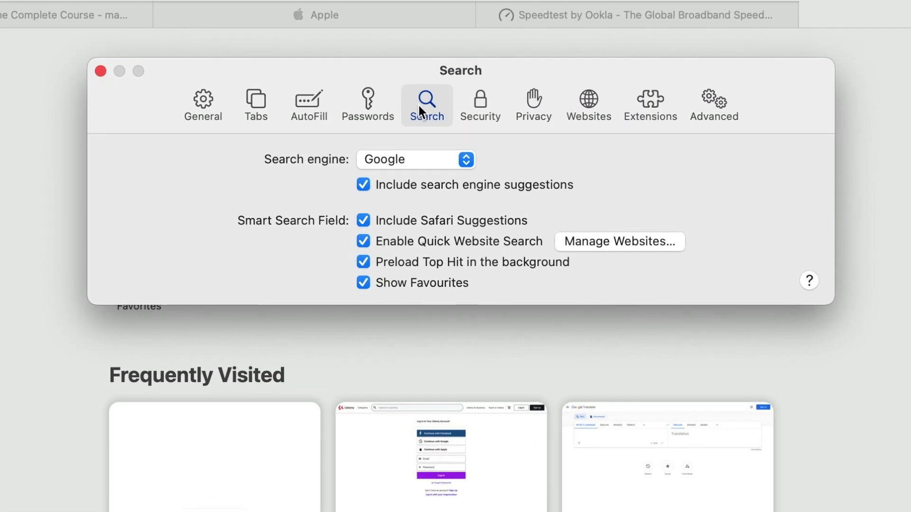
pyautogui.click(363, 185)
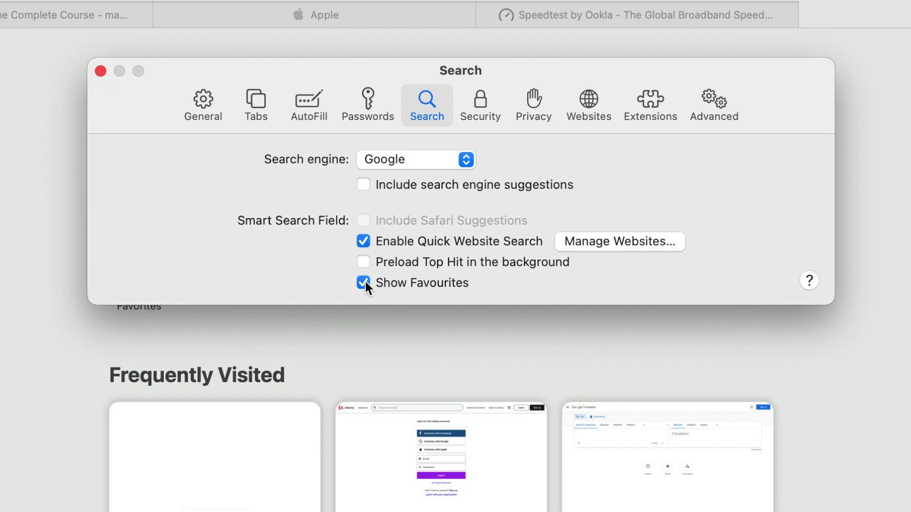
pyautogui.click(361, 243)
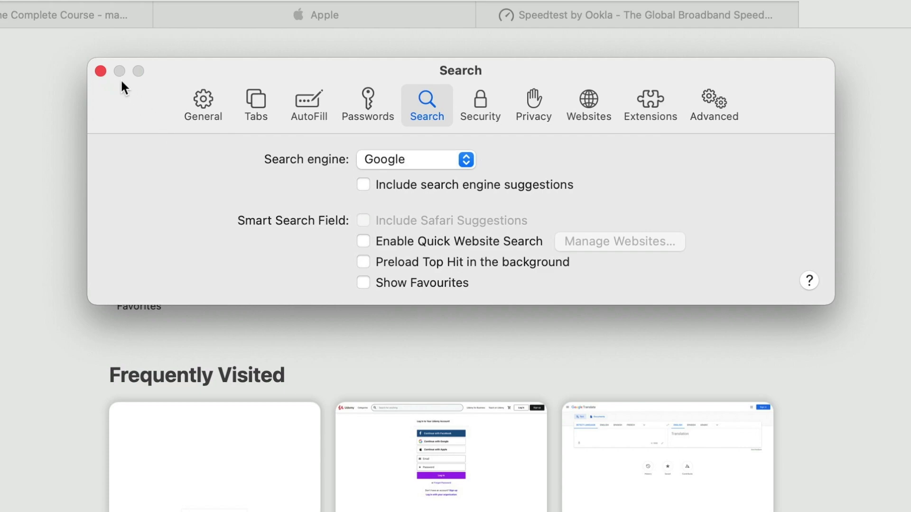
pyautogui.click(100, 72)
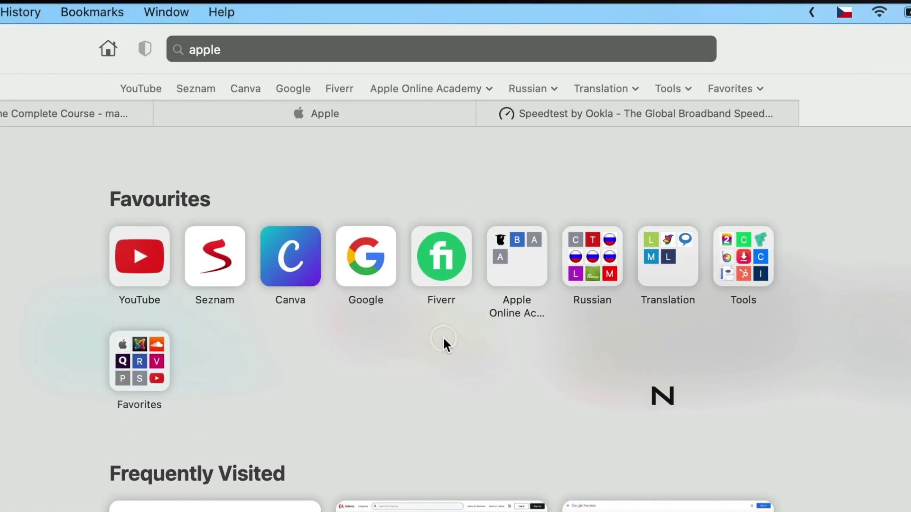
# Enter ".apple" in the address field of a new tab to check which suggestions are offered
pyautogui.press('super+t')
pyautogui.write('.apple')
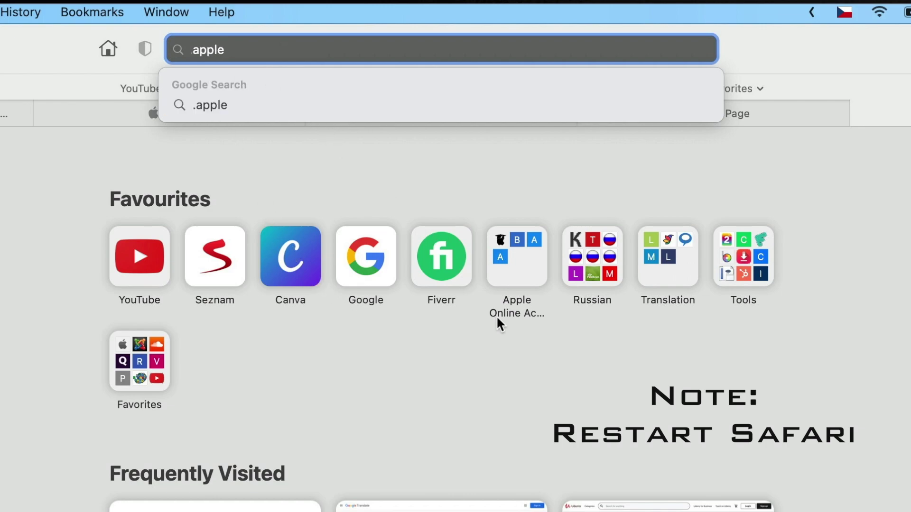
pyautogui.click(524, 380)
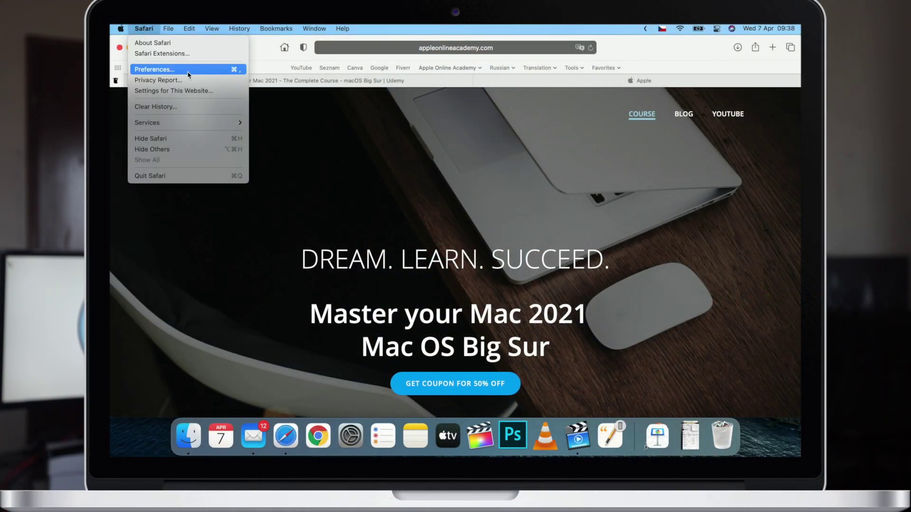
# Open Safari's General preferences and look through the page choices for new windows
pyautogui.click(196, 69)
pyautogui.click(333, 125)
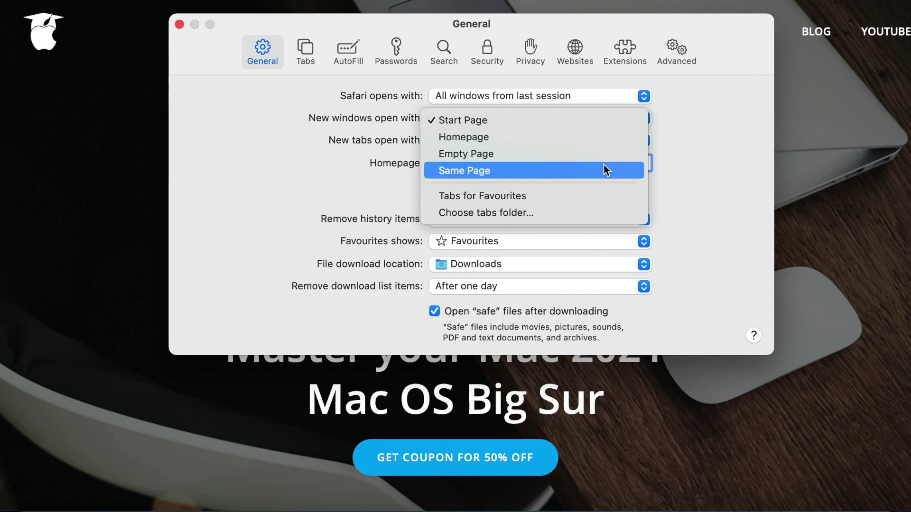
pyautogui.click(712, 175)
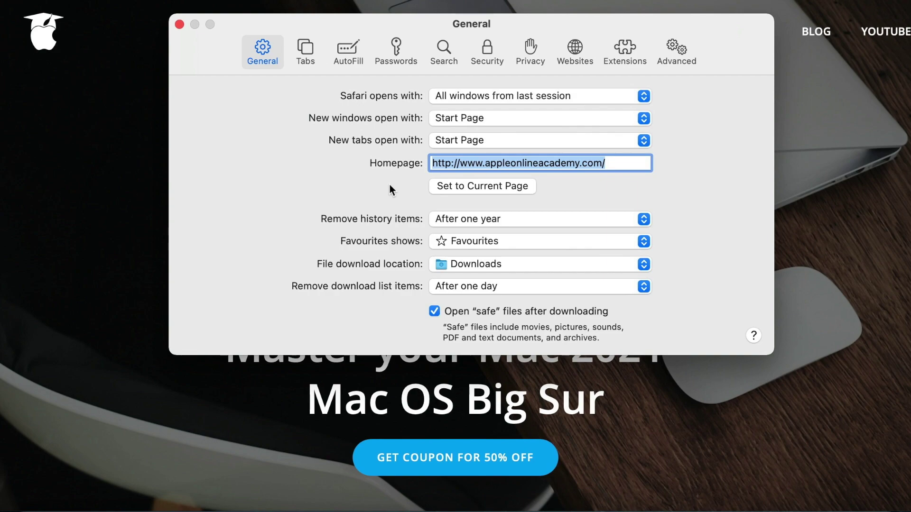
# Try the Same Page option for new windows, and set it back to Start Page
pyautogui.click(642, 119)
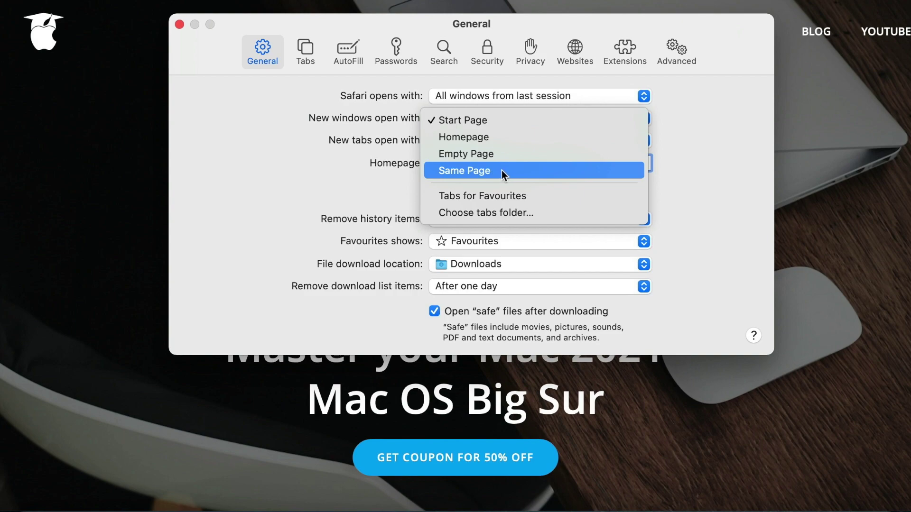
pyautogui.click(565, 170)
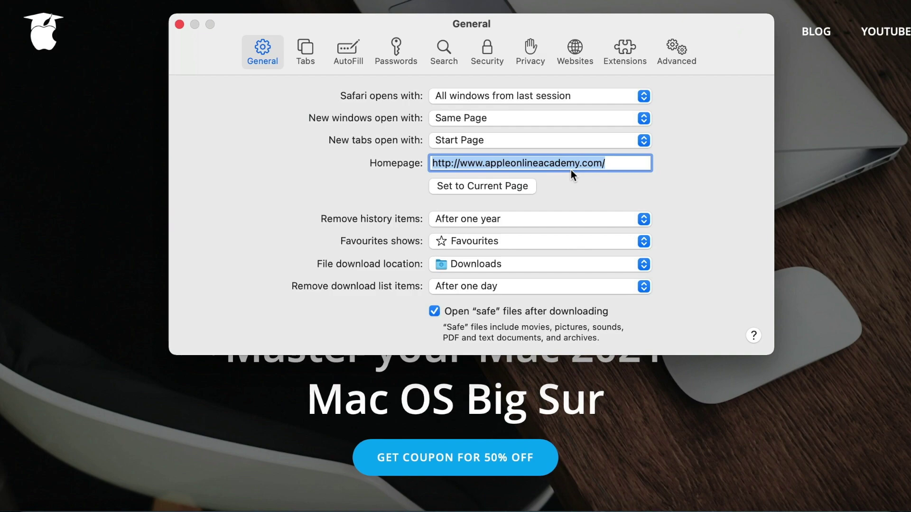
pyautogui.click(638, 118)
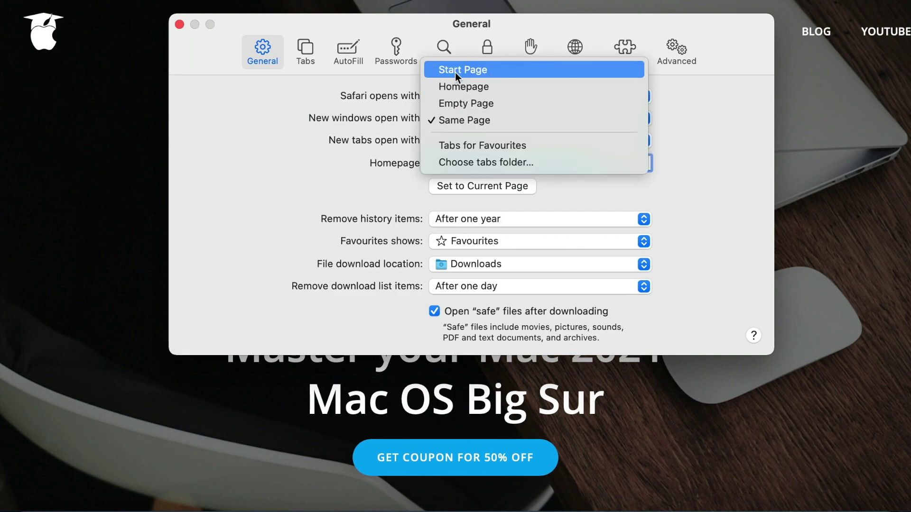
pyautogui.click(533, 71)
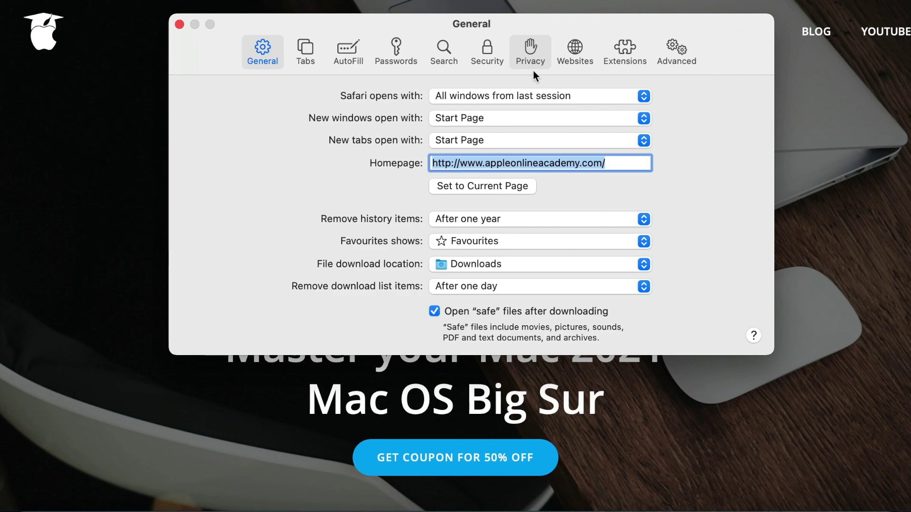
# Make both new windows and new tabs open with Empty Page, and check the change by opening a new tab
pyautogui.click(514, 119)
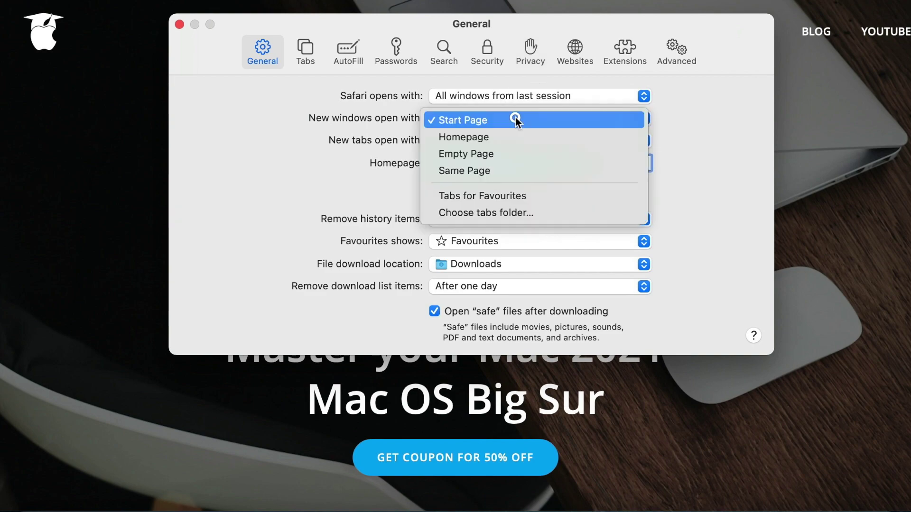
pyautogui.click(495, 160)
pyautogui.click(476, 138)
pyautogui.click(464, 177)
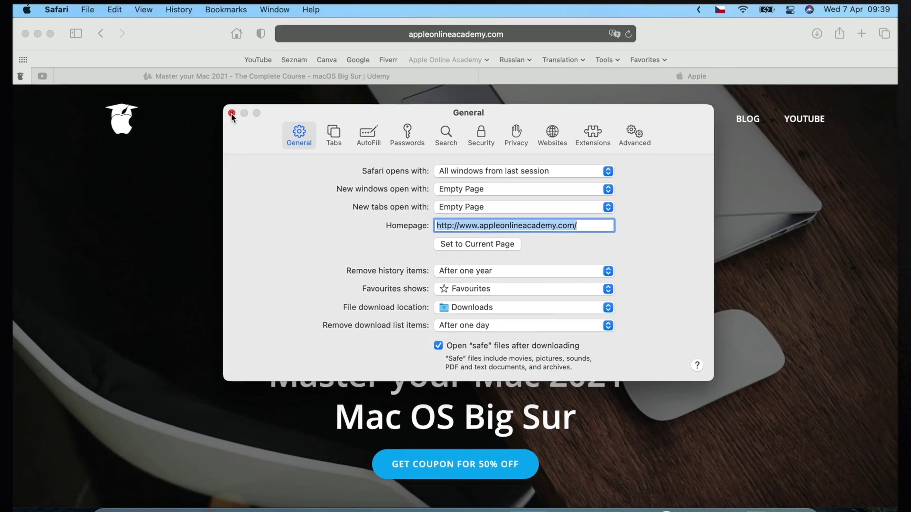
pyautogui.click(231, 114)
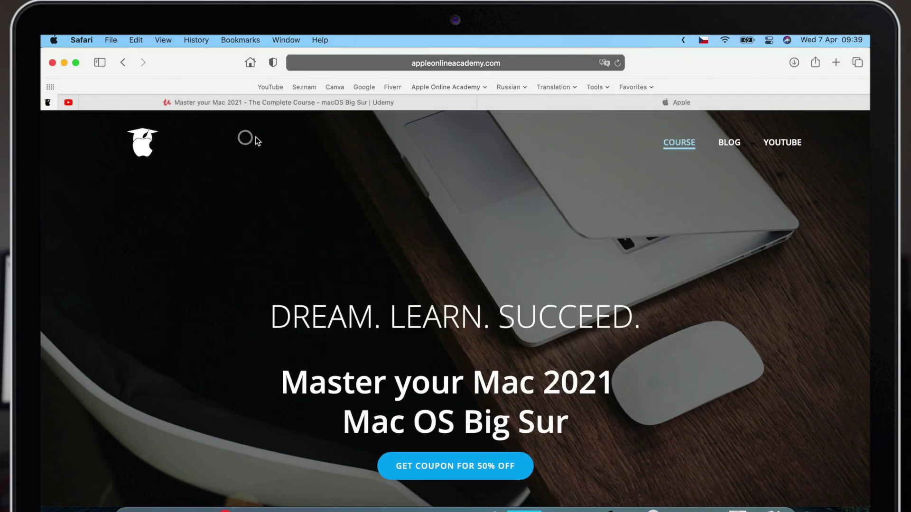
pyautogui.click(841, 64)
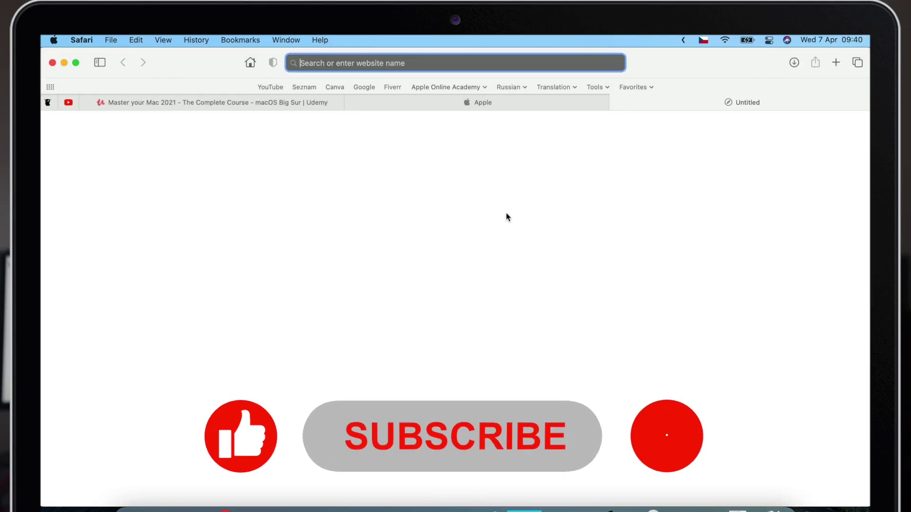
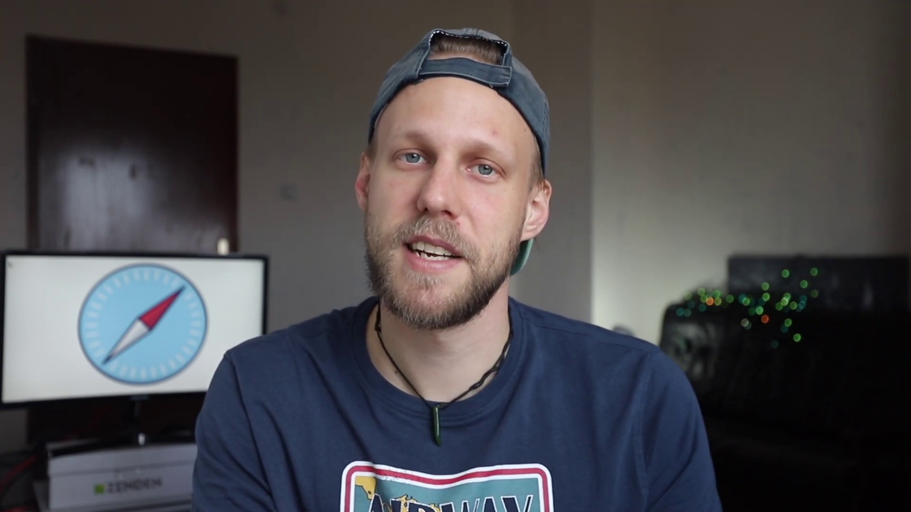
# Enable the Develop menu in Safari's Advanced preferences and use it to empty the caches
pyautogui.click(82, 40)
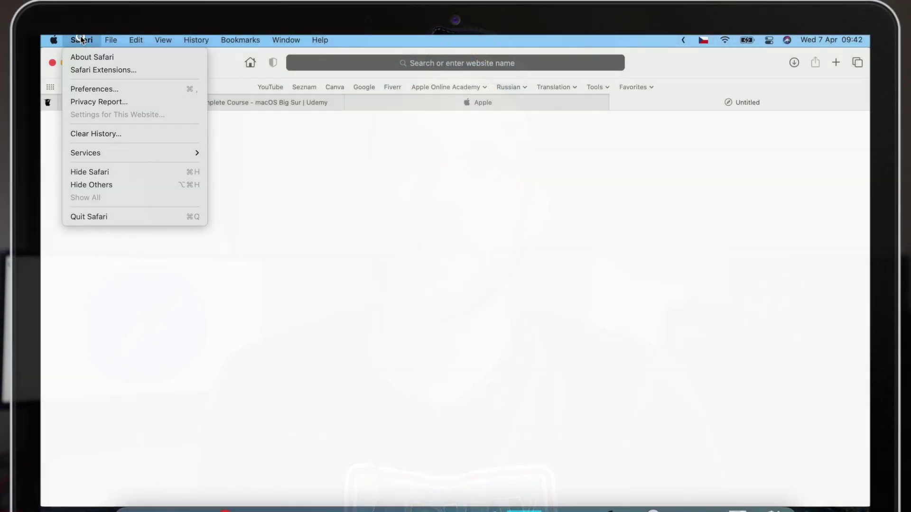
pyautogui.click(155, 89)
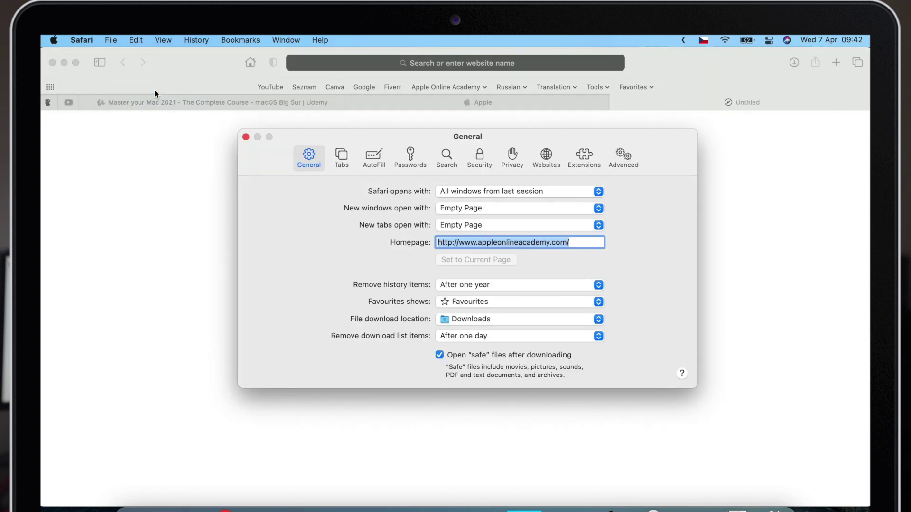
pyautogui.click(622, 156)
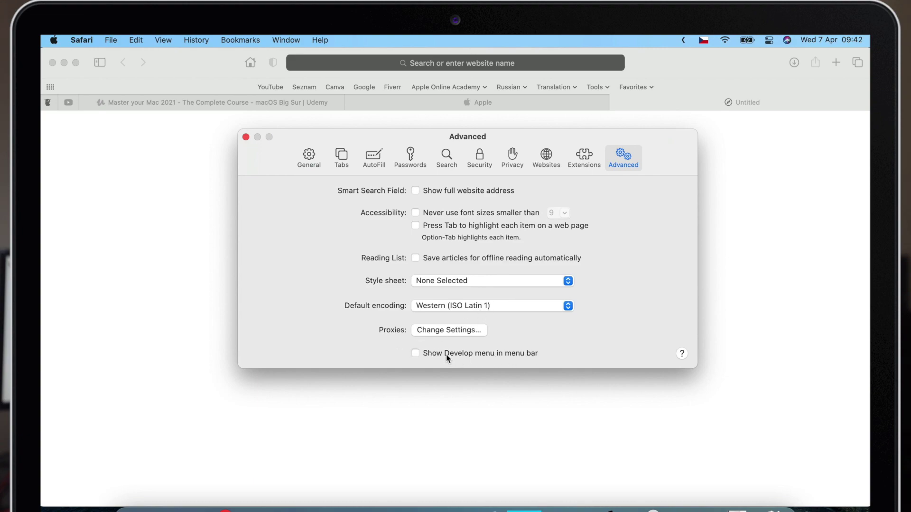
pyautogui.click(414, 353)
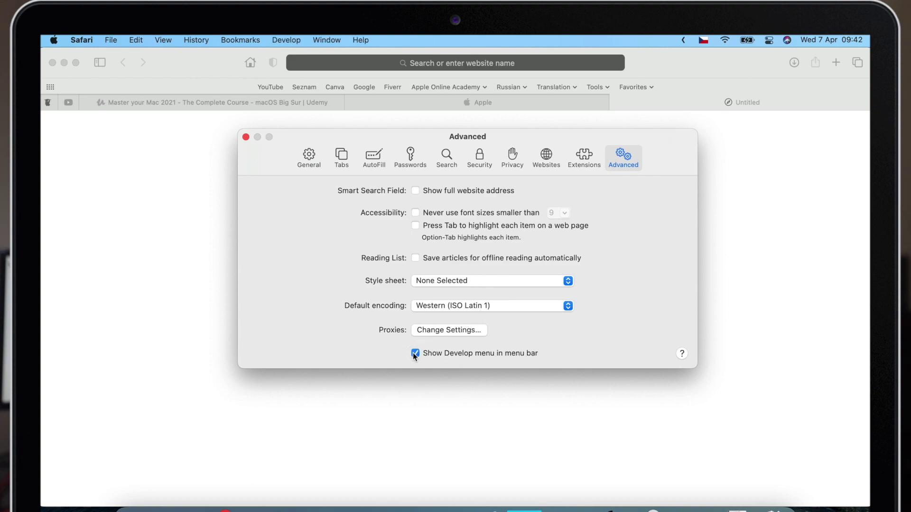
pyautogui.click(245, 138)
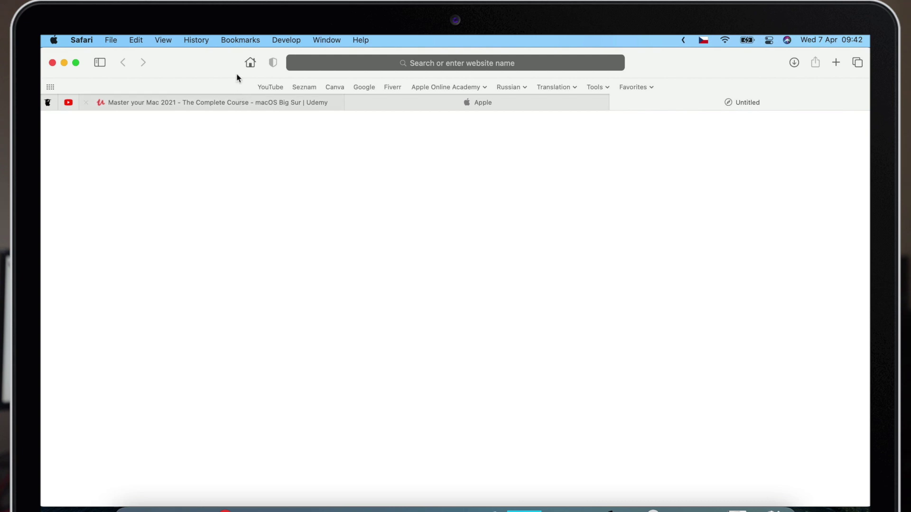
pyautogui.click(289, 40)
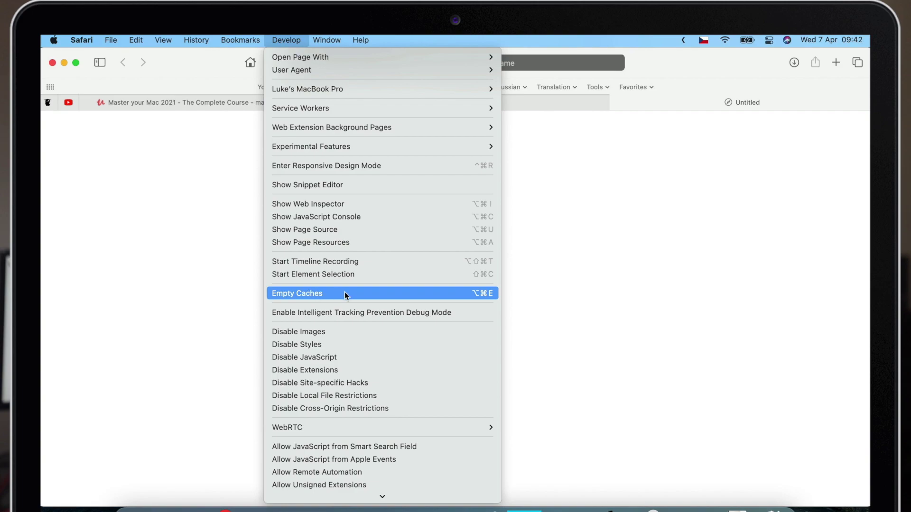
pyautogui.click(371, 293)
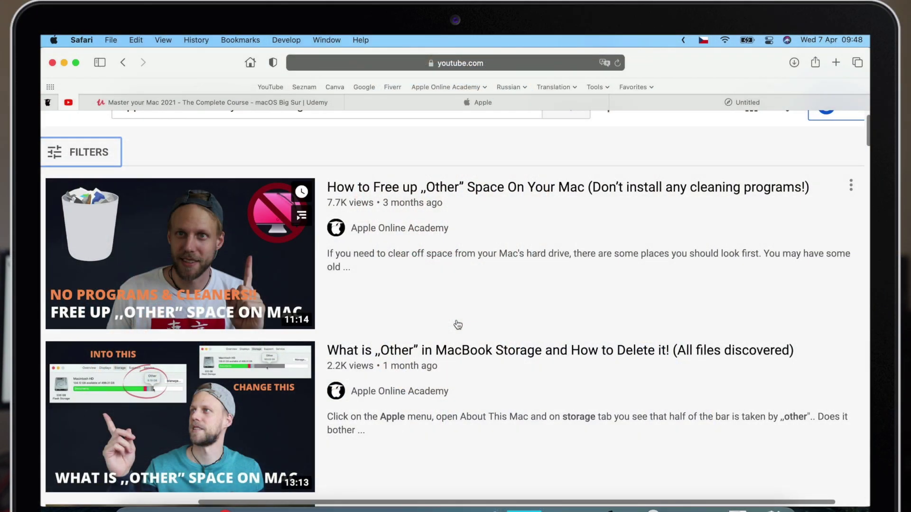
# Check the Mac's storage usage for Macintosh HD in About This Mac
pyautogui.click(55, 42)
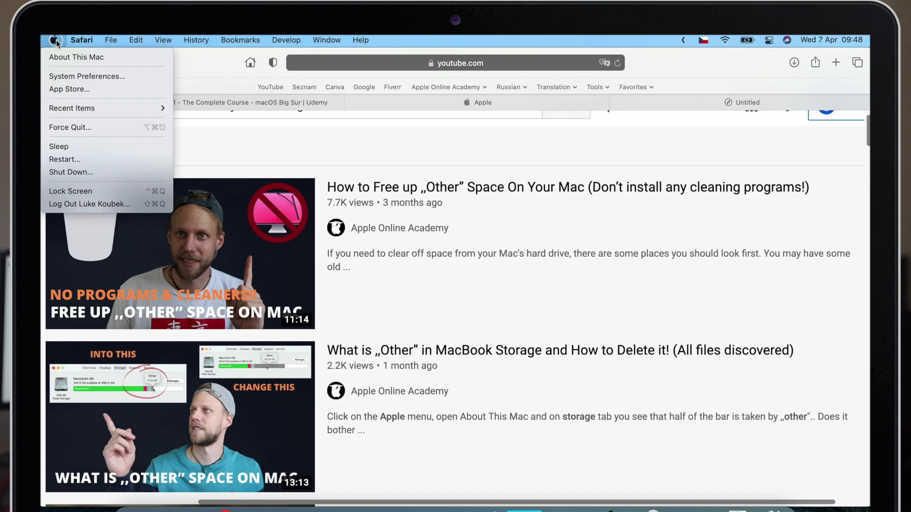
pyautogui.click(54, 57)
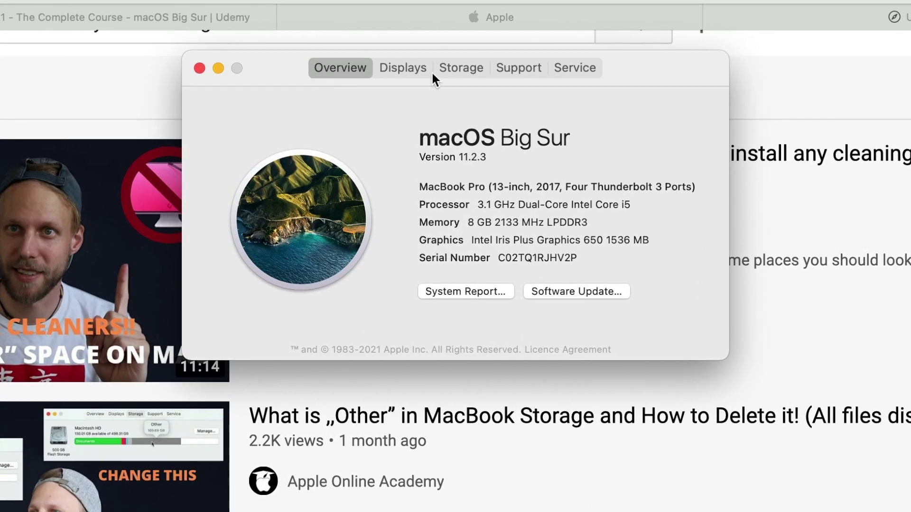
pyautogui.click(455, 134)
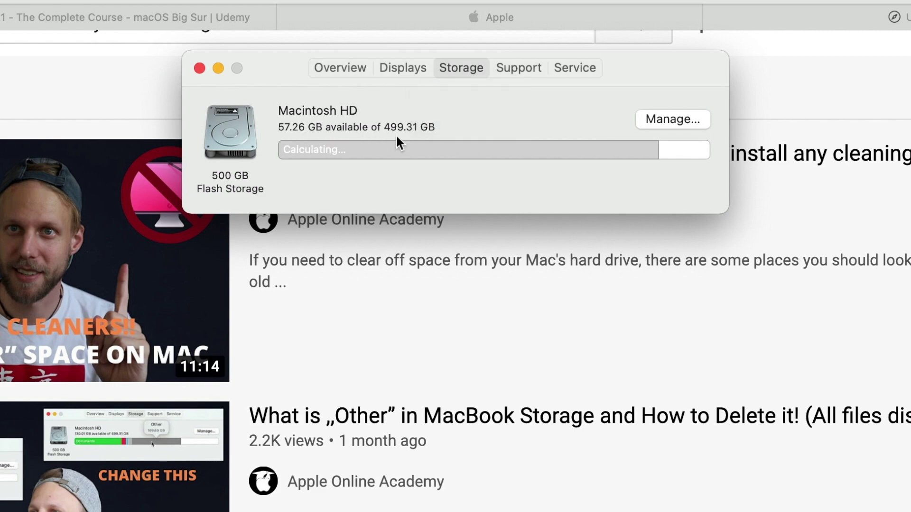
pyautogui.moveTo(529, 152)
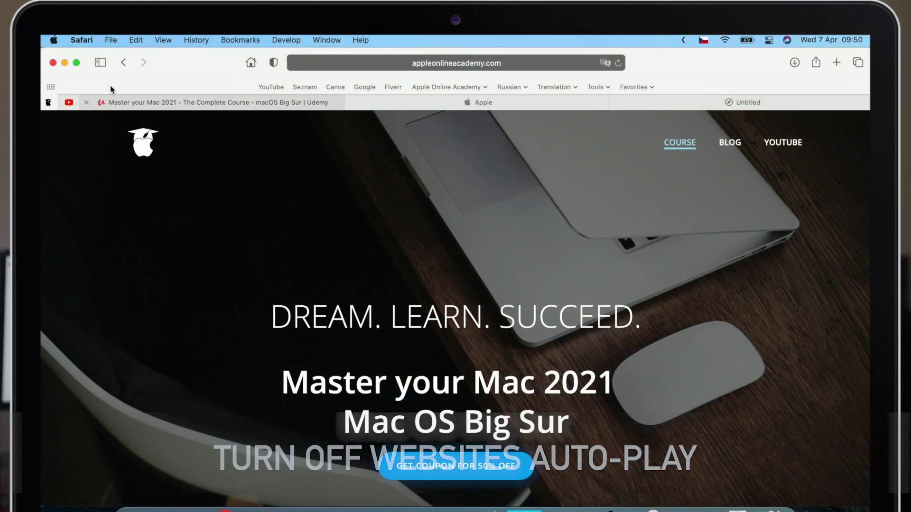
# In Safari's Websites preferences, set Auto-Play to Never Auto-Play when visiting other websites
pyautogui.click(79, 40)
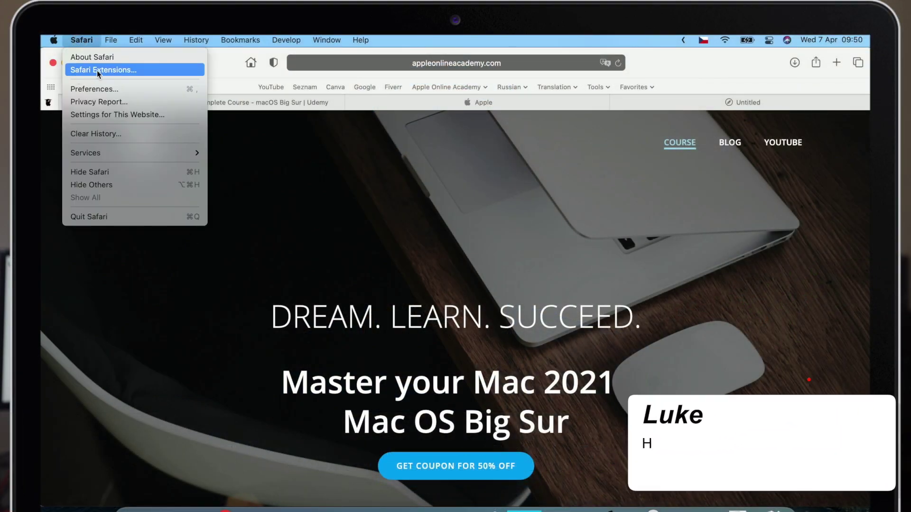
pyautogui.click(166, 90)
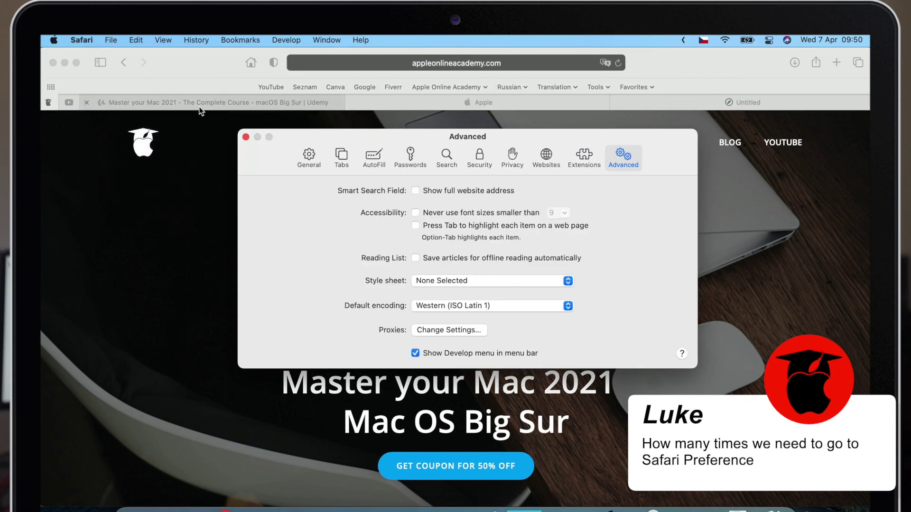
pyautogui.click(547, 155)
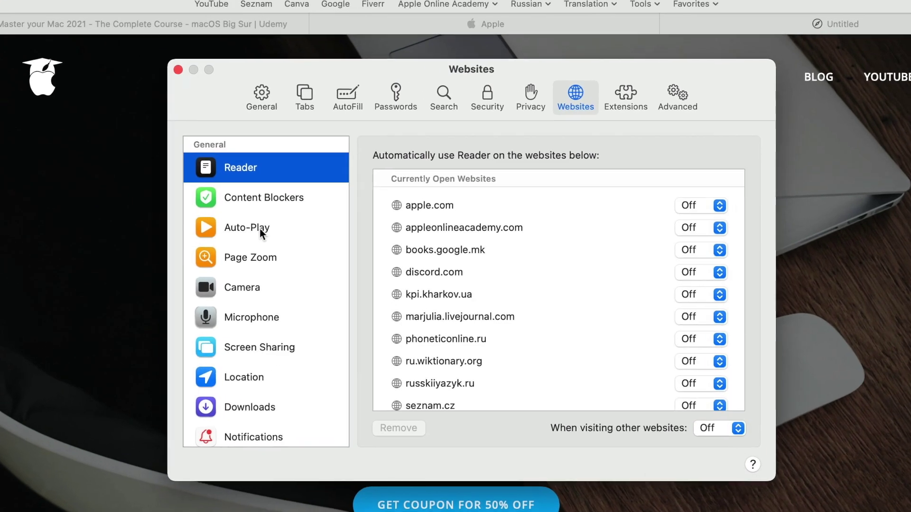
pyautogui.click(311, 257)
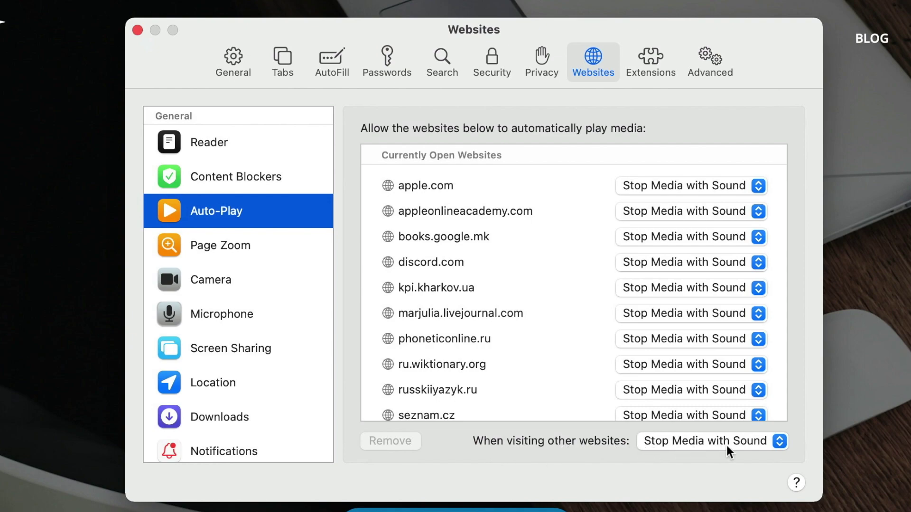
pyautogui.click(779, 443)
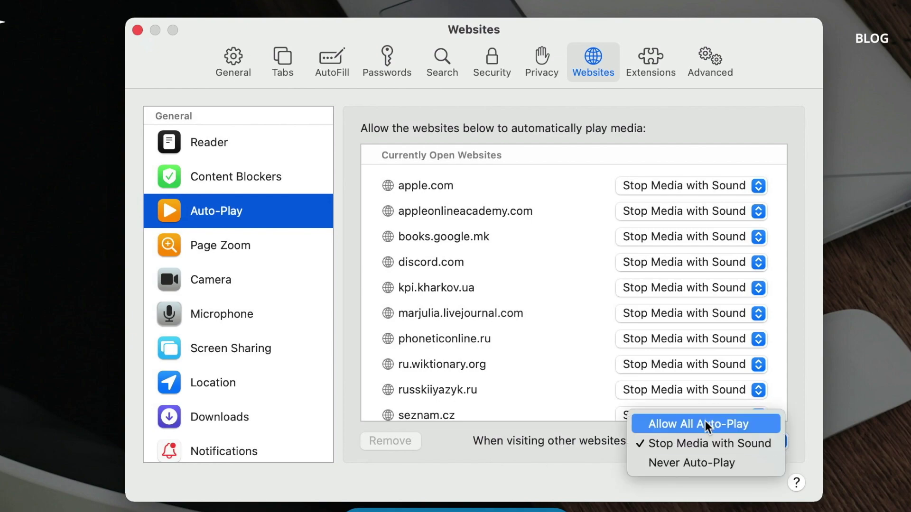
pyautogui.click(690, 467)
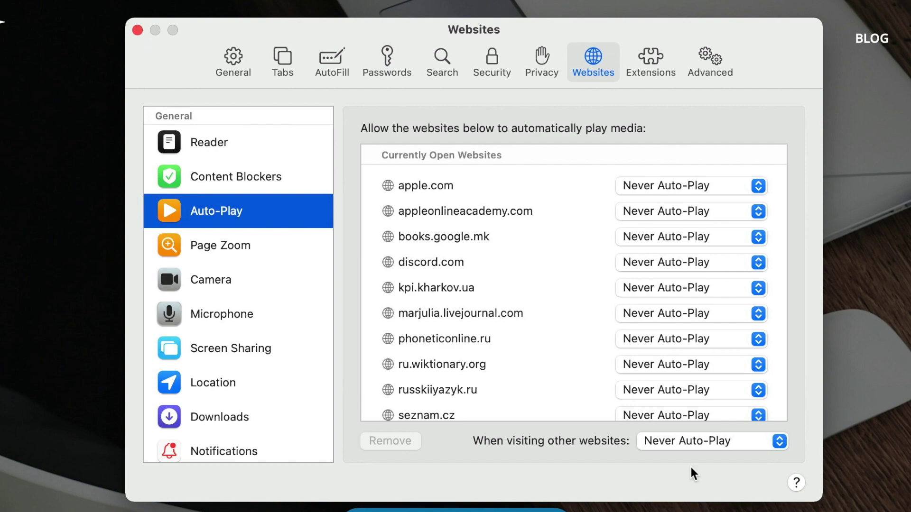
# Make youtube.com an exception in the Auto-Play website list by choosing Allow All Auto-Play
pyautogui.scroll(-5, 611, 347)
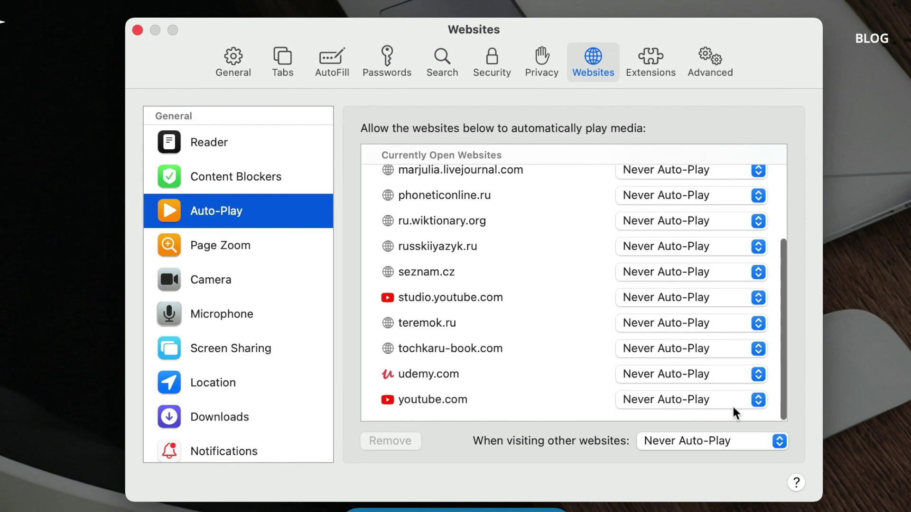
pyautogui.click(756, 402)
pyautogui.click(673, 365)
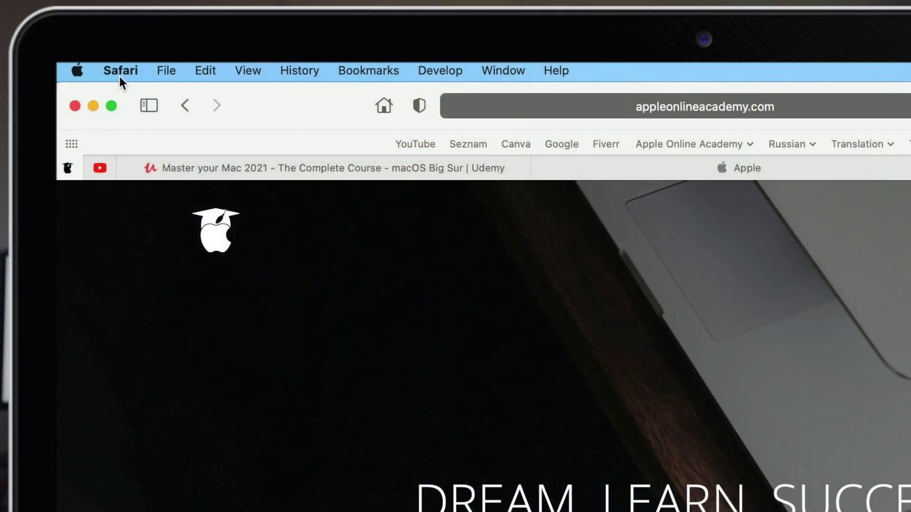
# Quit Safari and open the user's Library folder in Finder
pyautogui.click(120, 71)
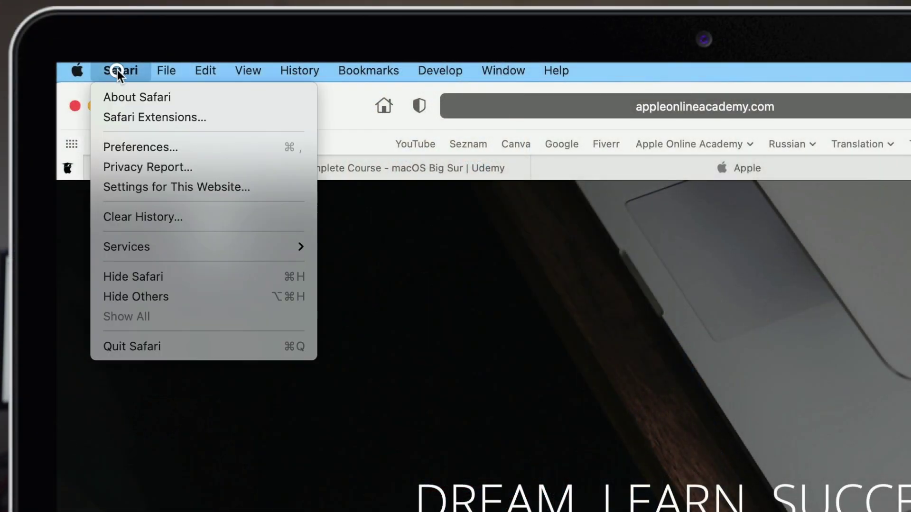
pyautogui.click(187, 346)
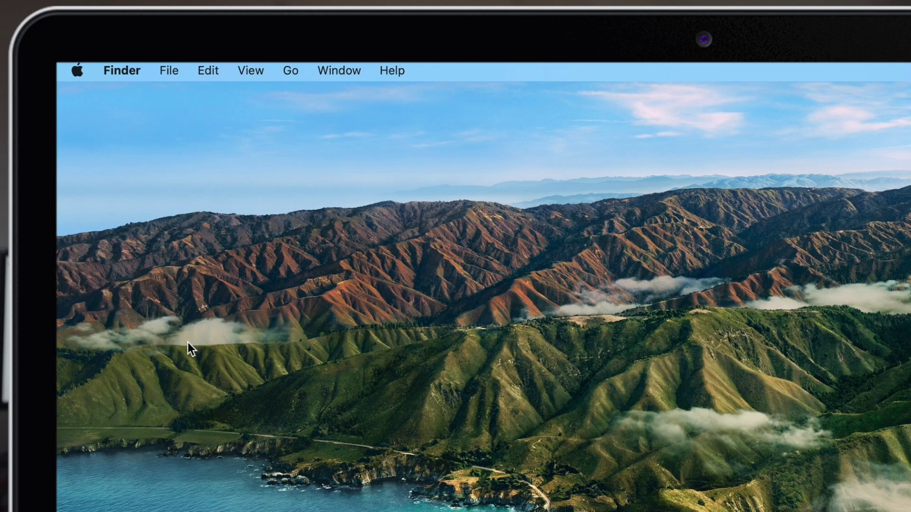
pyautogui.click(292, 71)
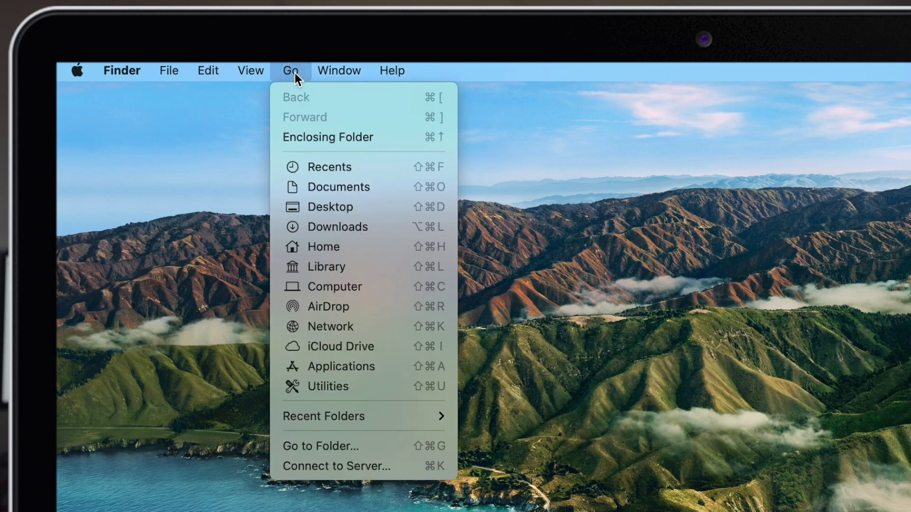
pyautogui.click(375, 266)
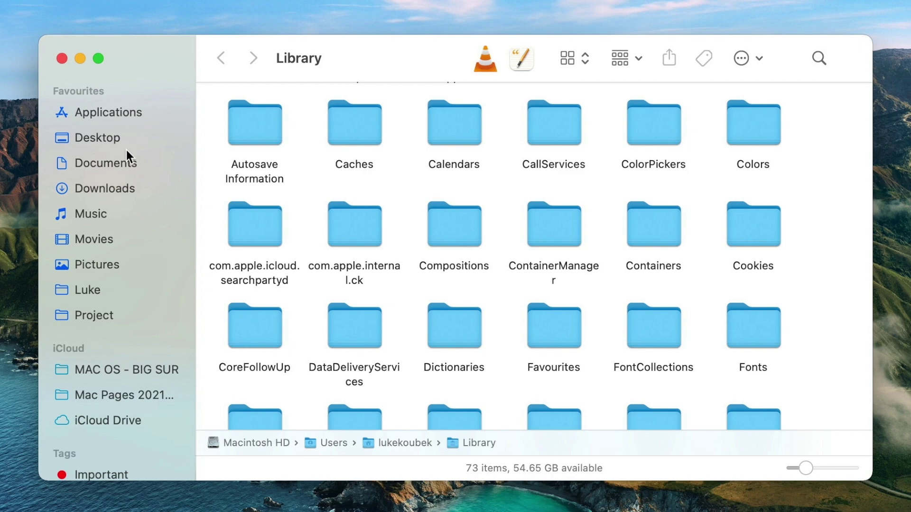
# Locate the Safari folder inside the Library folder and select it
pyautogui.scroll(-10, 459, 231)
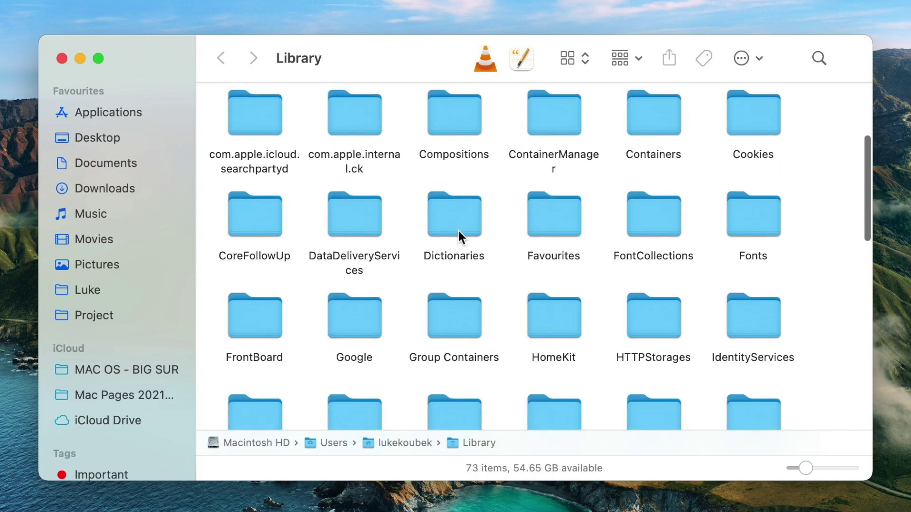
pyautogui.scroll(-8, 457, 229)
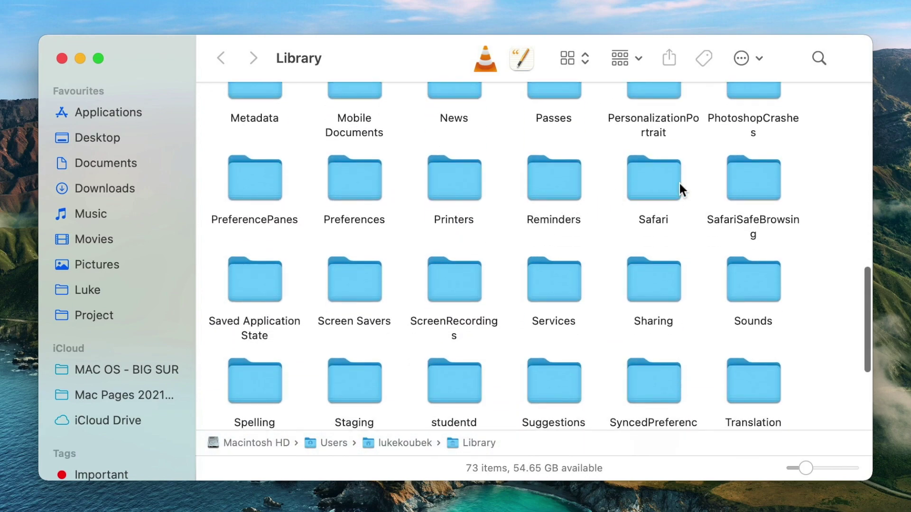
pyautogui.click(654, 178)
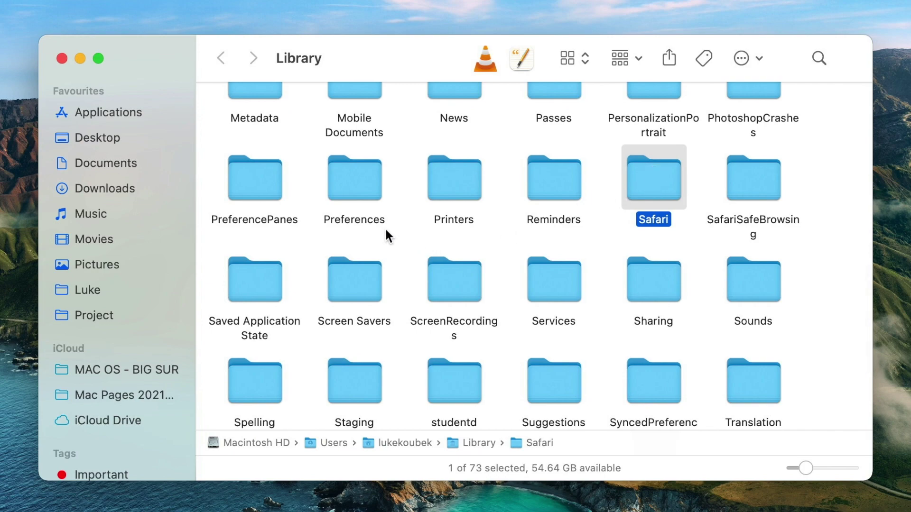
# Open the Library's Preferences folder, search it for "safari" and select all the matching plist files
pyautogui.doubleClick(355, 166)
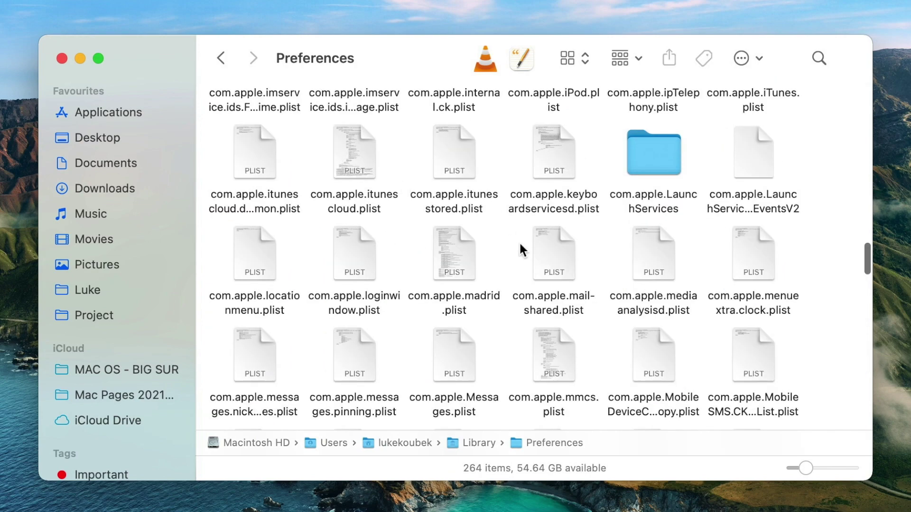
pyautogui.scroll(3, 519, 241)
pyautogui.scroll(10, 520, 243)
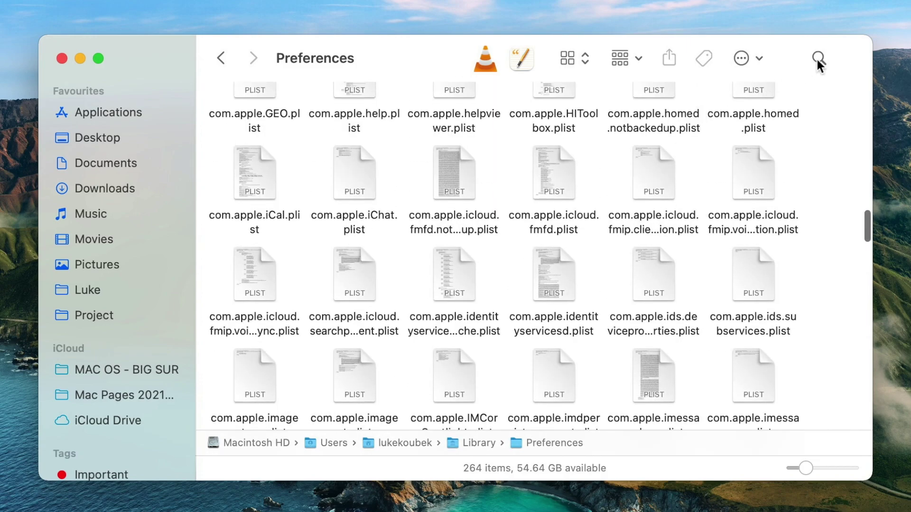
pyautogui.click(818, 59)
pyautogui.write('safa')
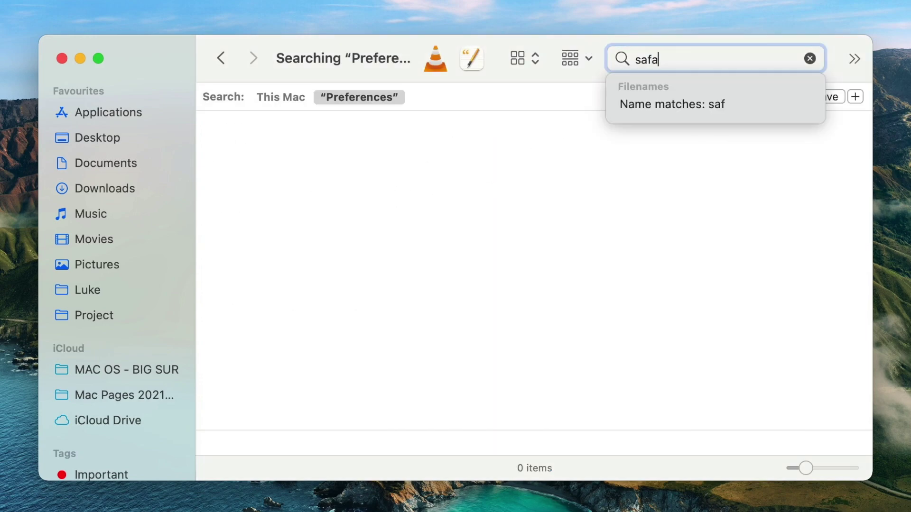
pyautogui.write('ri')
pyautogui.press('Return')
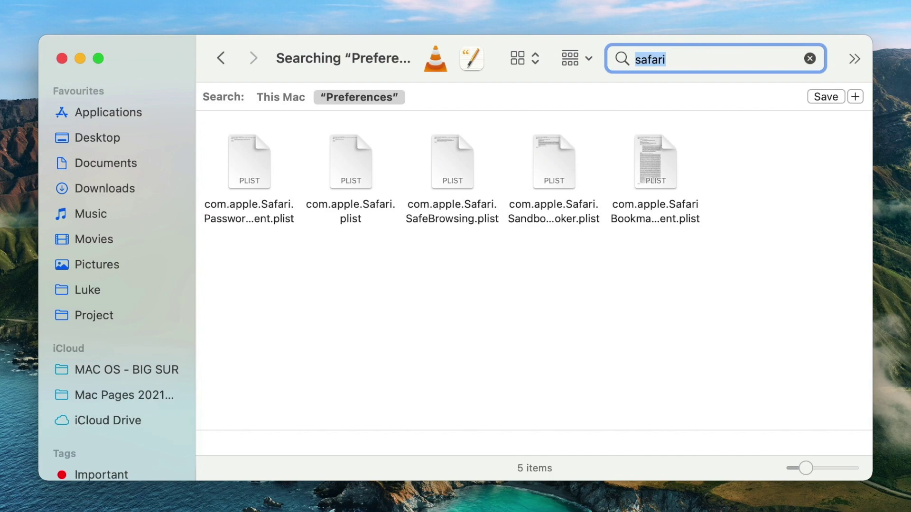
pyautogui.moveTo(780, 158); pyautogui.dragTo(215, 152)
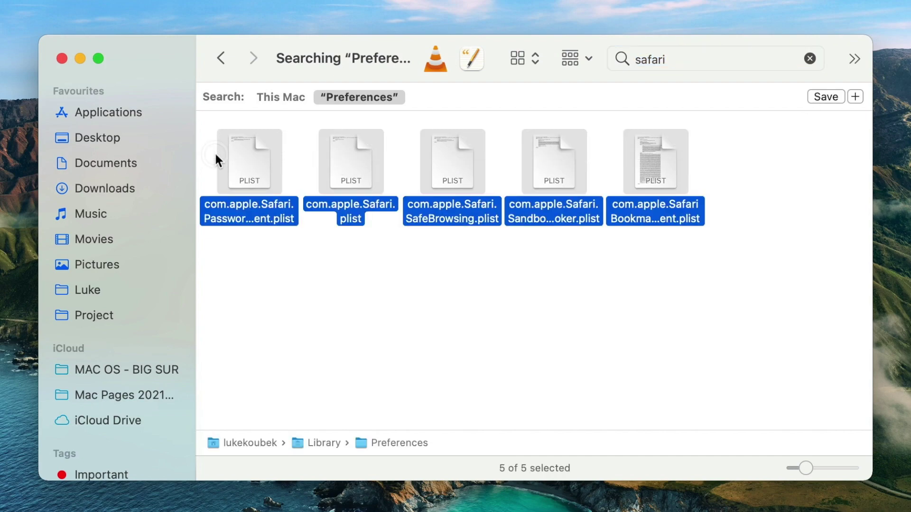
# Return to the Library folder, open Containers and search it for "safari"
pyautogui.click(224, 56)
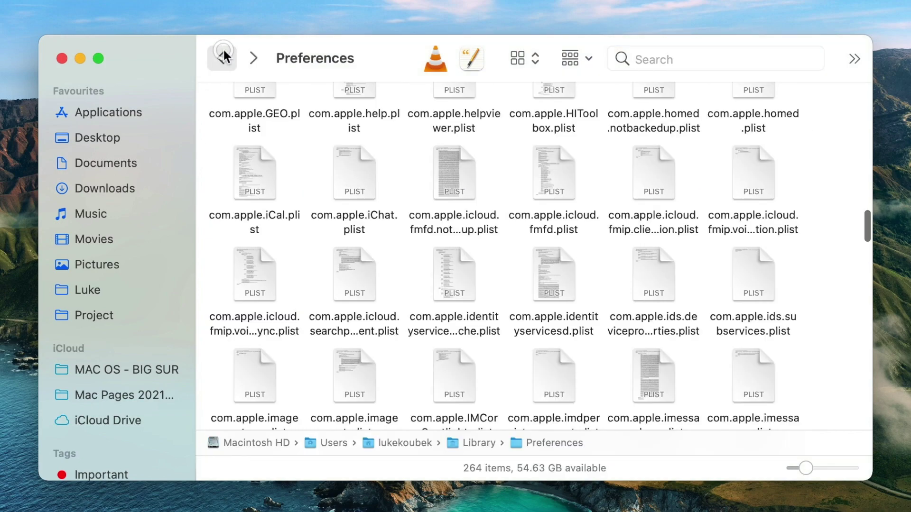
pyautogui.click(226, 57)
pyautogui.scroll(10, 298, 157)
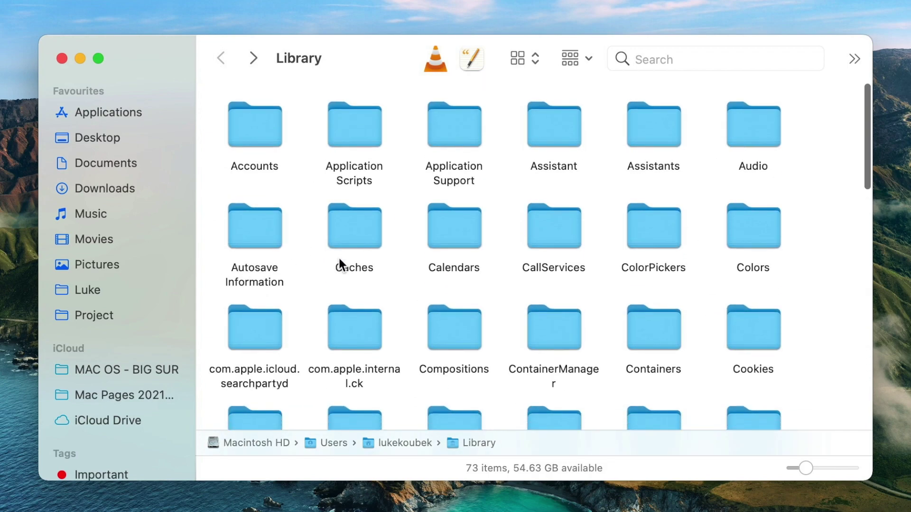
pyautogui.doubleClick(667, 322)
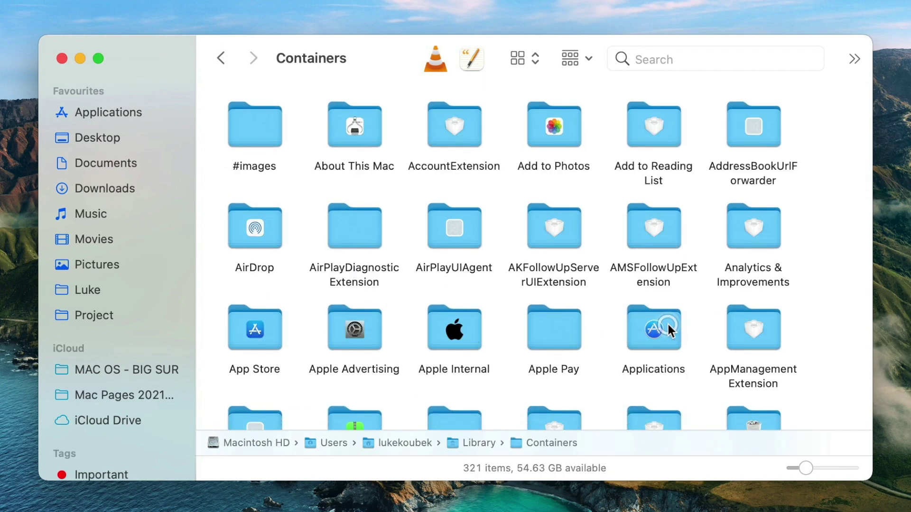
pyautogui.click(677, 58)
pyautogui.write('safari')
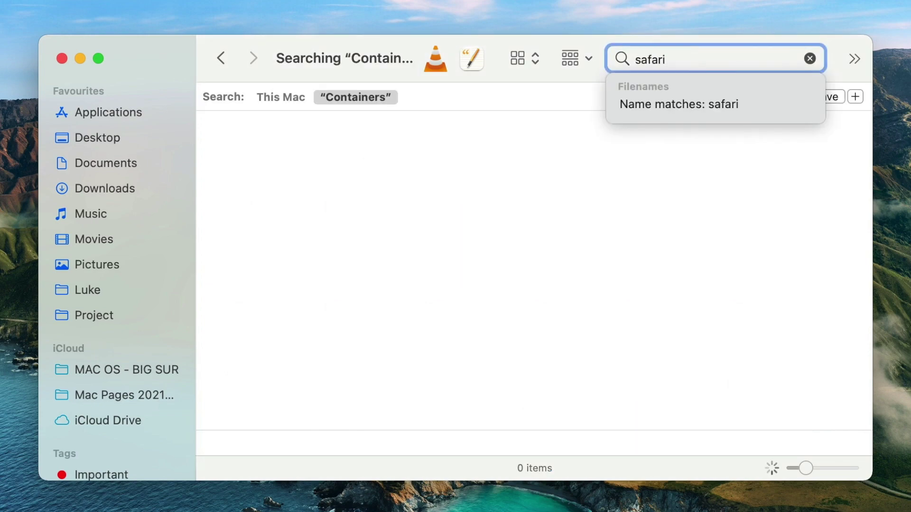
pyautogui.press('Return')
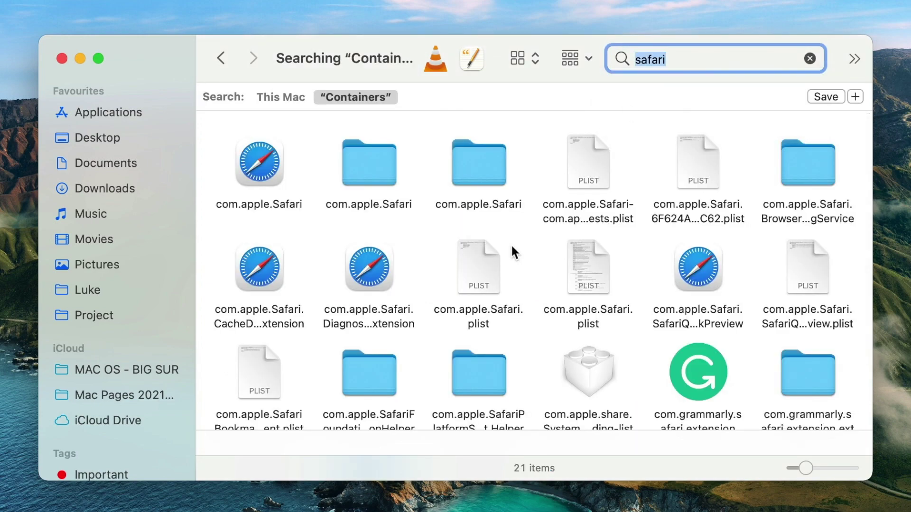
# Select all the Safari-related items found in the Containers folder
pyautogui.scroll(-3, 510, 243)
pyautogui.scroll(1, 511, 244)
pyautogui.click(642, 249)
pyautogui.press('super+a')
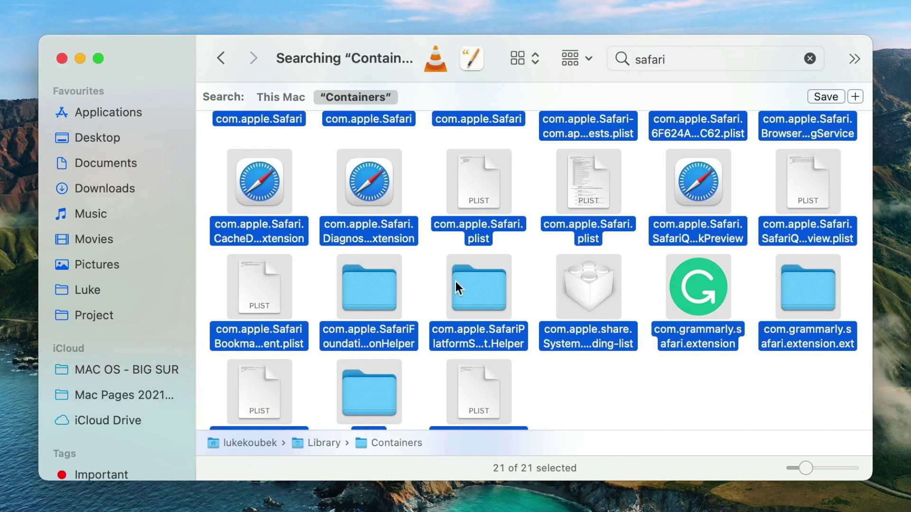
pyautogui.scroll(2, 462, 249)
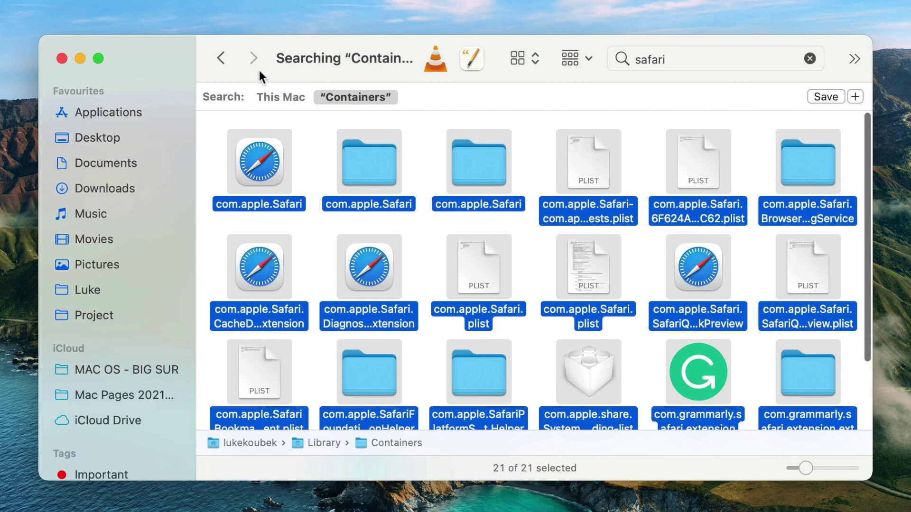